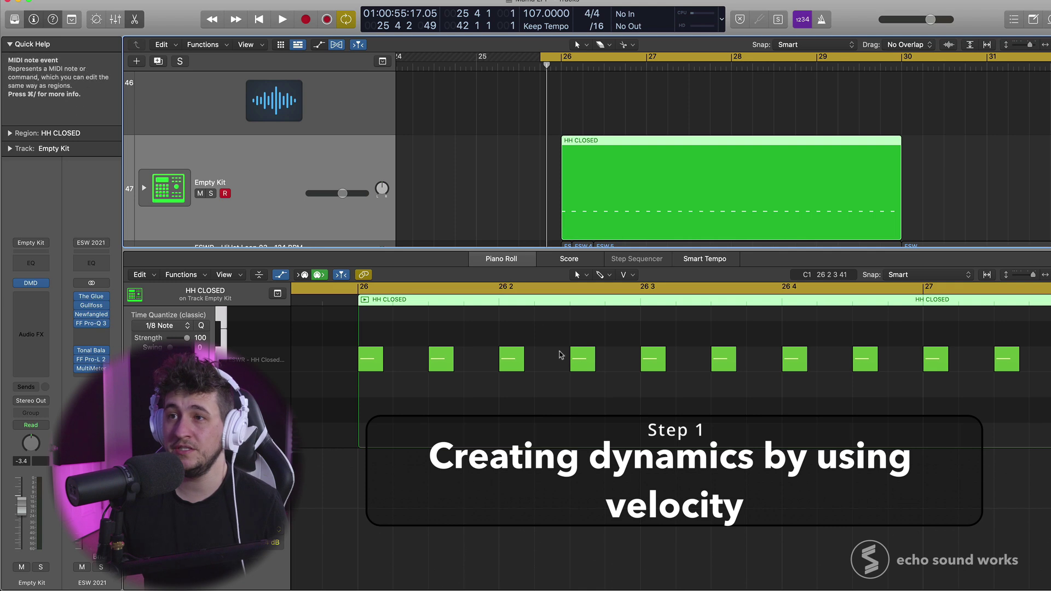
- Turn on solo mode and select the HH CLOSED region on the Empty Kit track
{"action": "scroll", "coordinate": [555, 373], "scroll_direction": "down", "scroll_amount": 3}
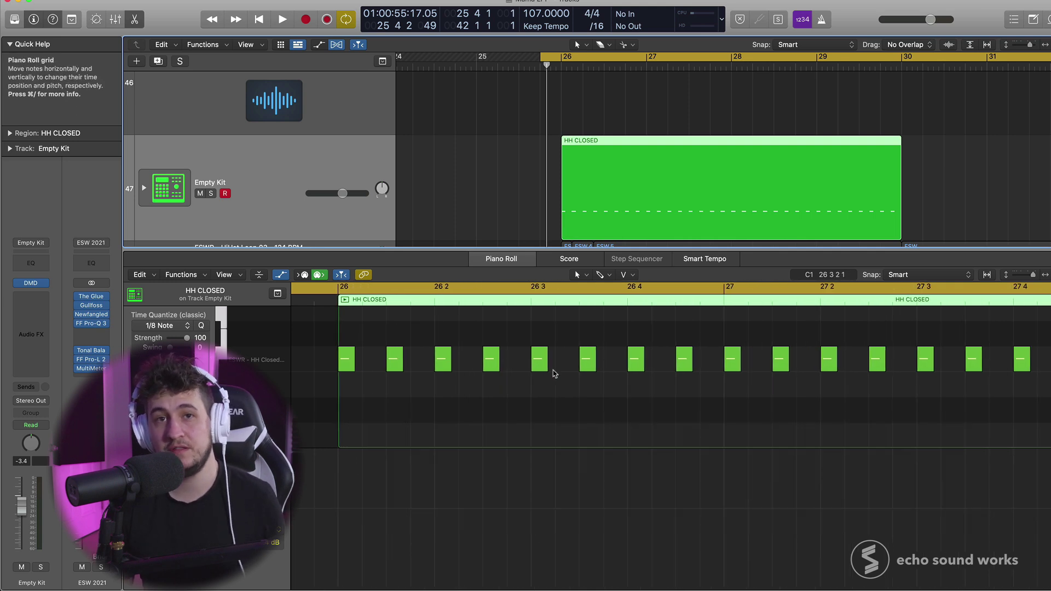
{"action": "key", "text": "Delete"}
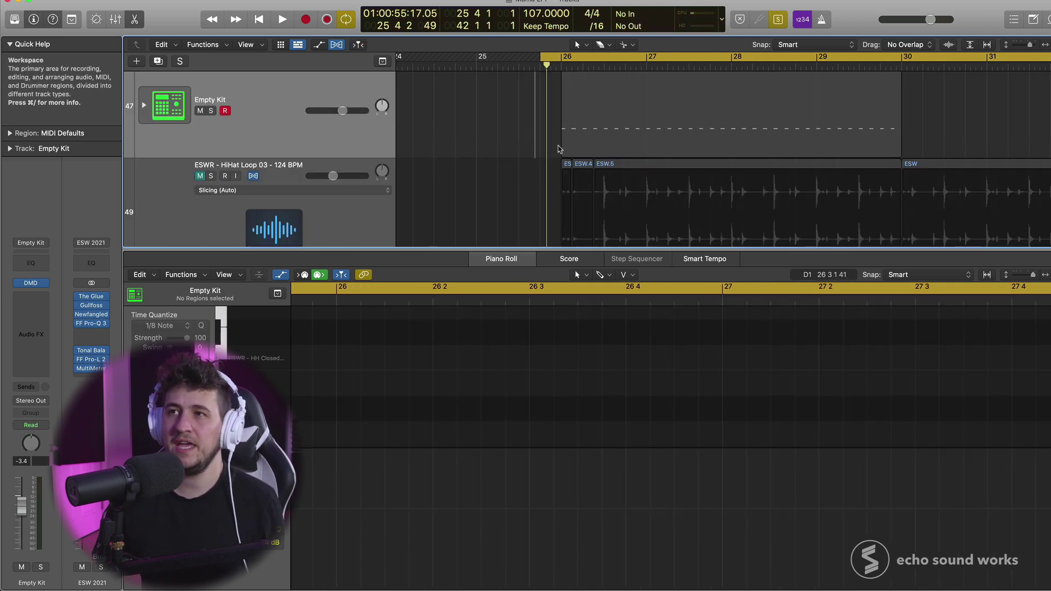
{"action": "scroll", "coordinate": [559, 150], "scroll_direction": "up", "scroll_amount": 4}
{"action": "left_click", "coordinate": [599, 173]}
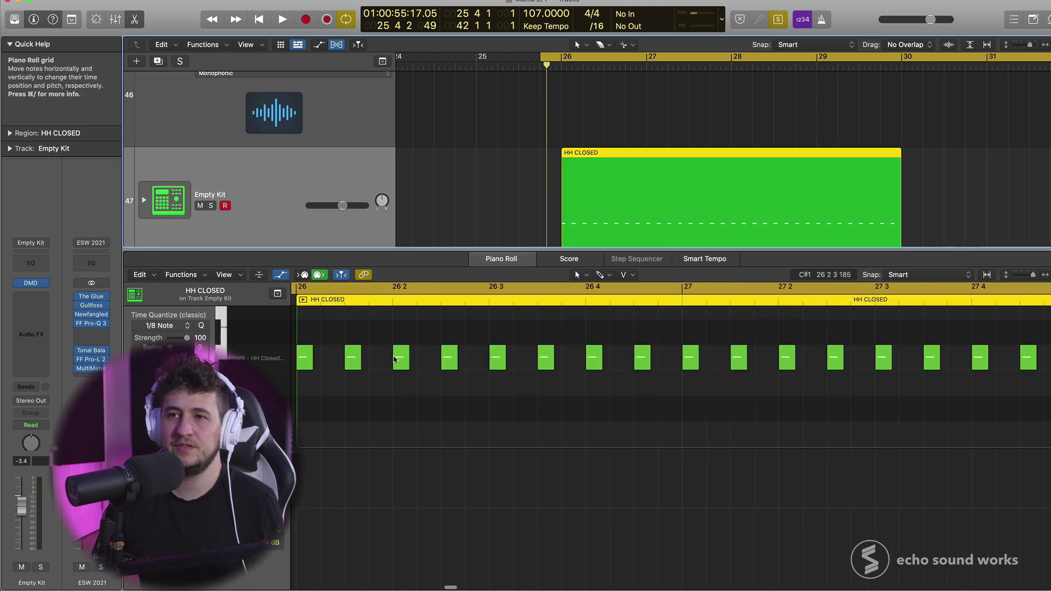
- With the Velocity tool, set the first hi-hat note to velocity 54 and the second to about 78
{"action": "left_click", "coordinate": [305, 365]}
{"action": "key", "text": "t"}
{"action": "key", "text": "v"}
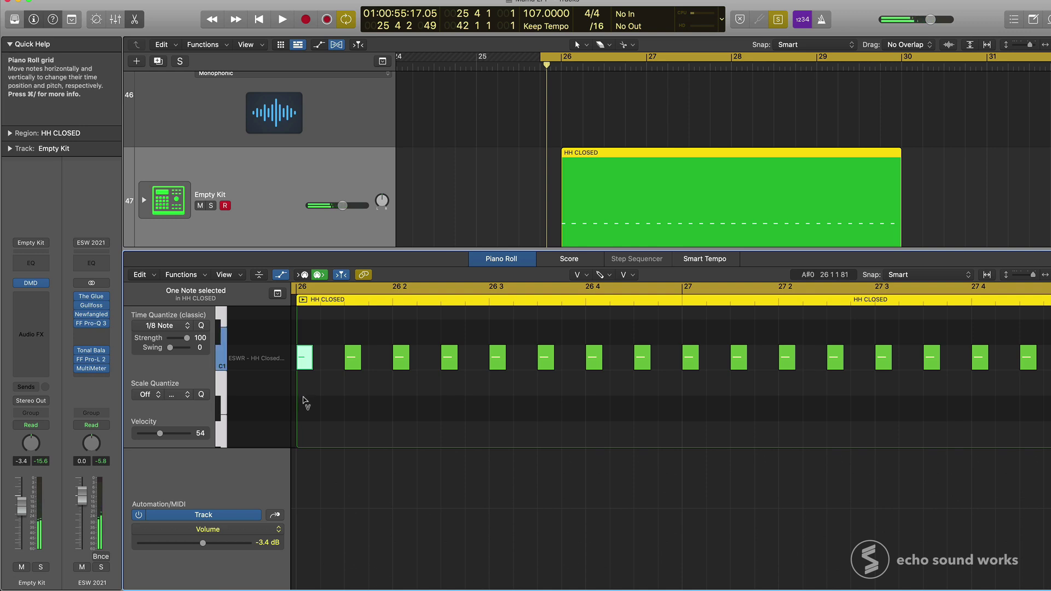
{"action": "left_click", "coordinate": [352, 360]}
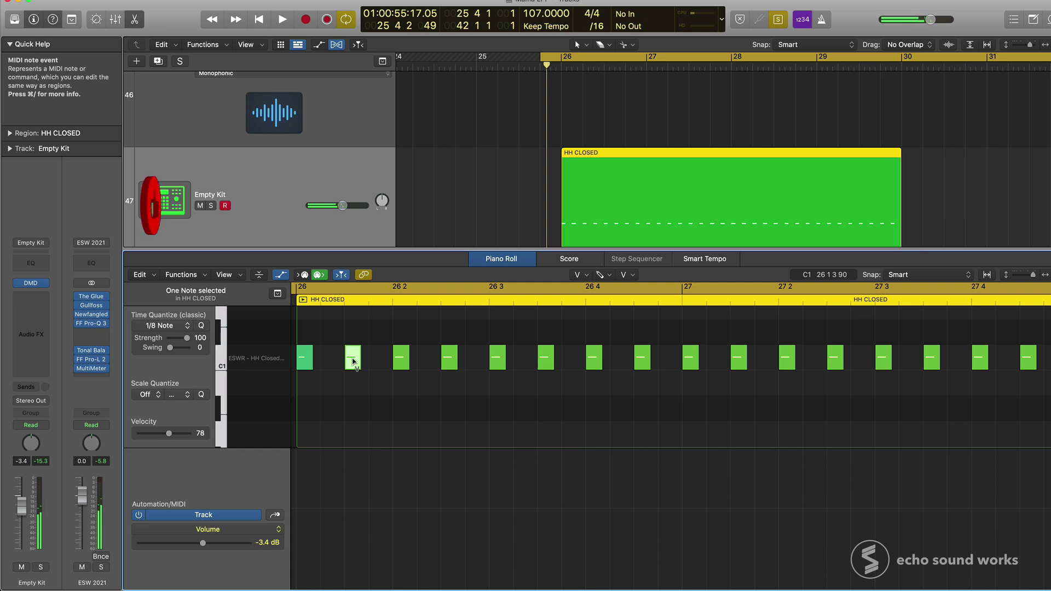
- Set the velocity of the third hi-hat note to 108, the fourth to 82 and the fifth to 58
{"action": "left_click", "coordinate": [402, 357]}
{"action": "left_click_drag", "start_coordinate": [403, 355], "coordinate": [400, 310]}
{"action": "left_click", "coordinate": [405, 355]}
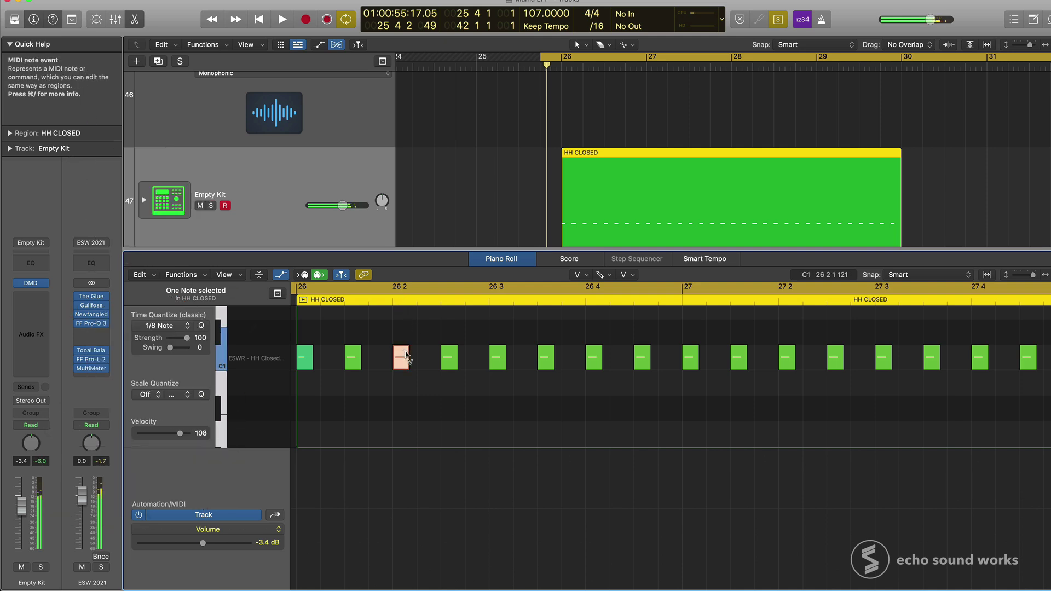
{"action": "left_click", "coordinate": [449, 360]}
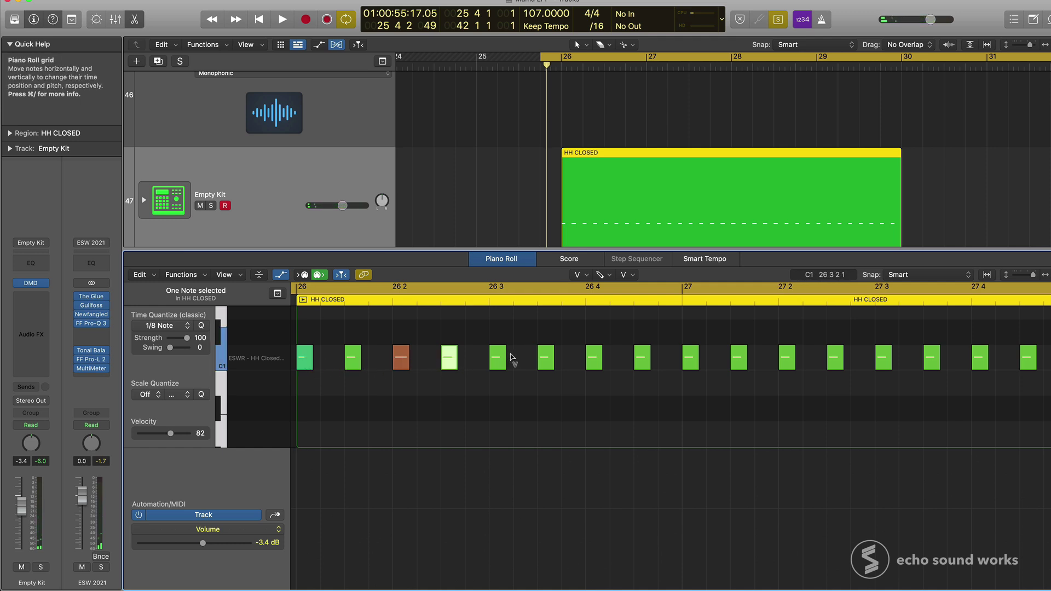
{"action": "left_click", "coordinate": [497, 366]}
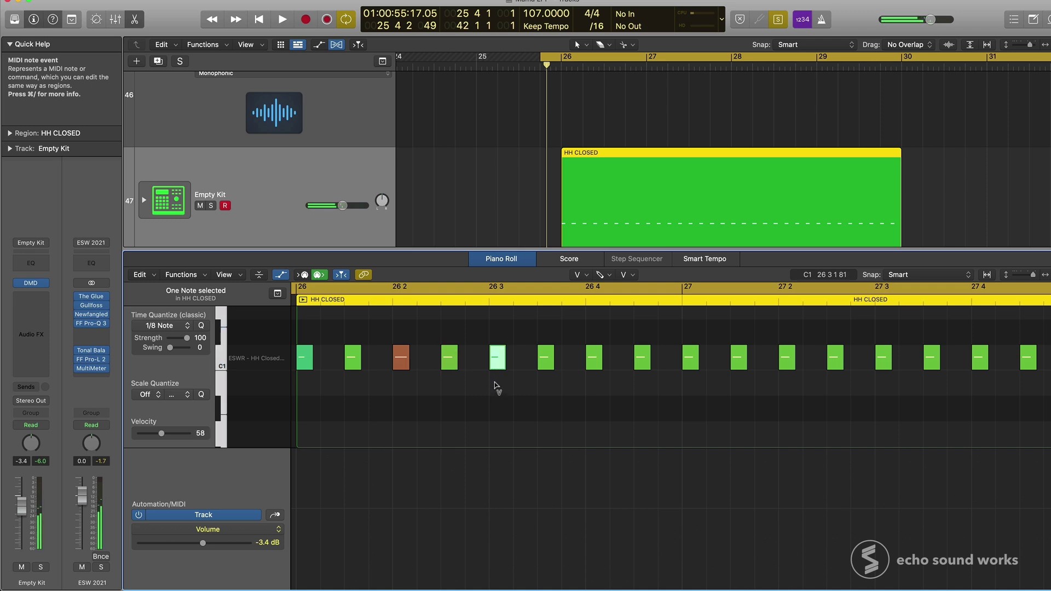
- Play the pattern and lower the four accented hi-hat notes in bars 26 and 27 to about velocity 99
{"action": "key", "text": "space"}
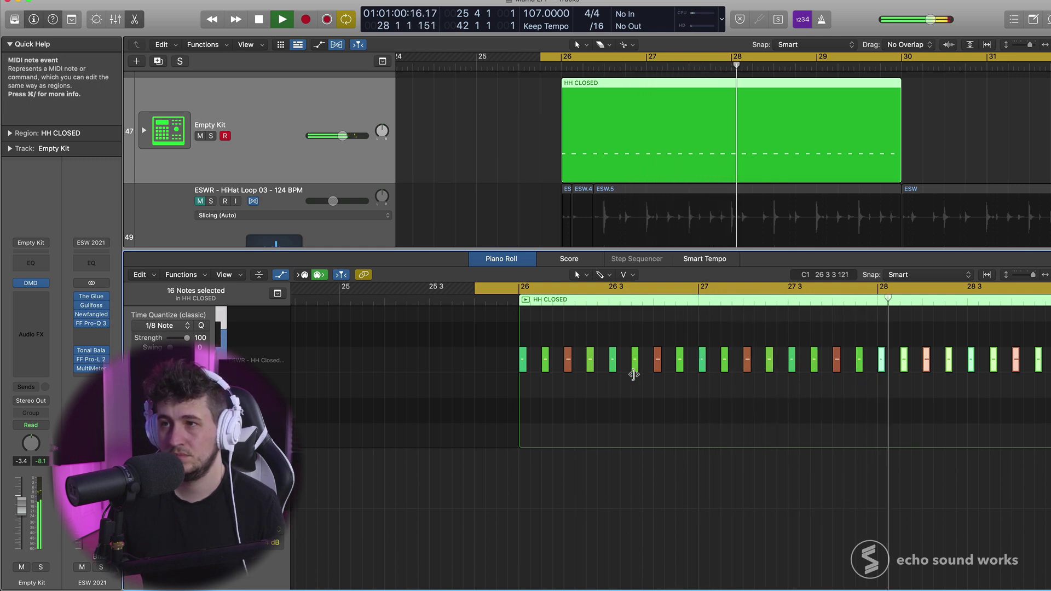
{"action": "key", "text": "space"}
{"action": "left_click_drag", "start_coordinate": [574, 384], "coordinate": [560, 366]}
{"action": "left_click_drag", "start_coordinate": [665, 387], "coordinate": [649, 366]}
{"action": "left_click_drag", "start_coordinate": [752, 378], "coordinate": [739, 364]}
{"action": "left_click_drag", "start_coordinate": [844, 377], "coordinate": [830, 362]}
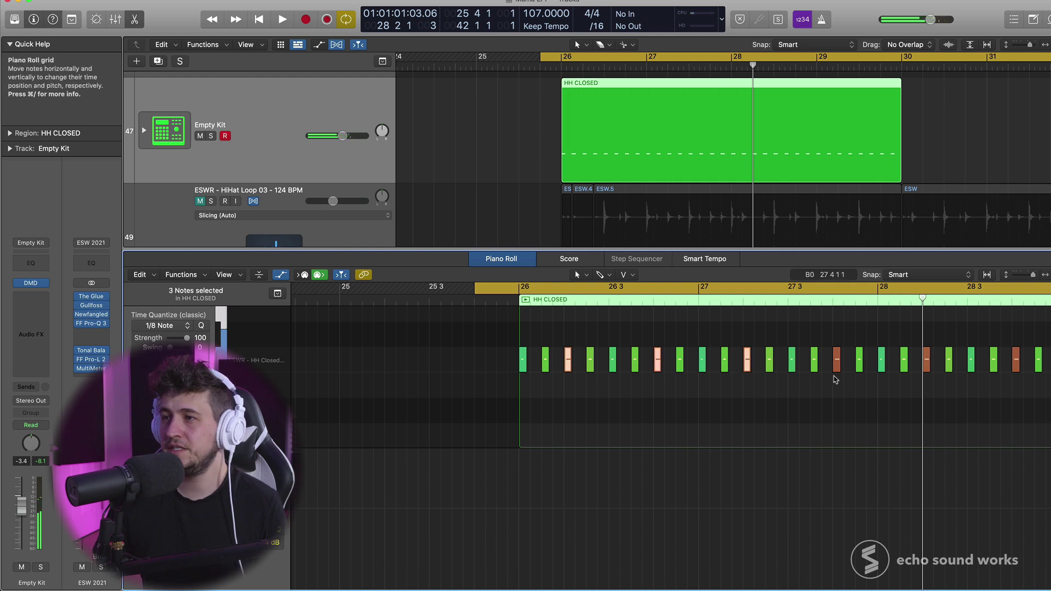
{"action": "key", "text": "t"}
{"action": "key", "text": "v"}
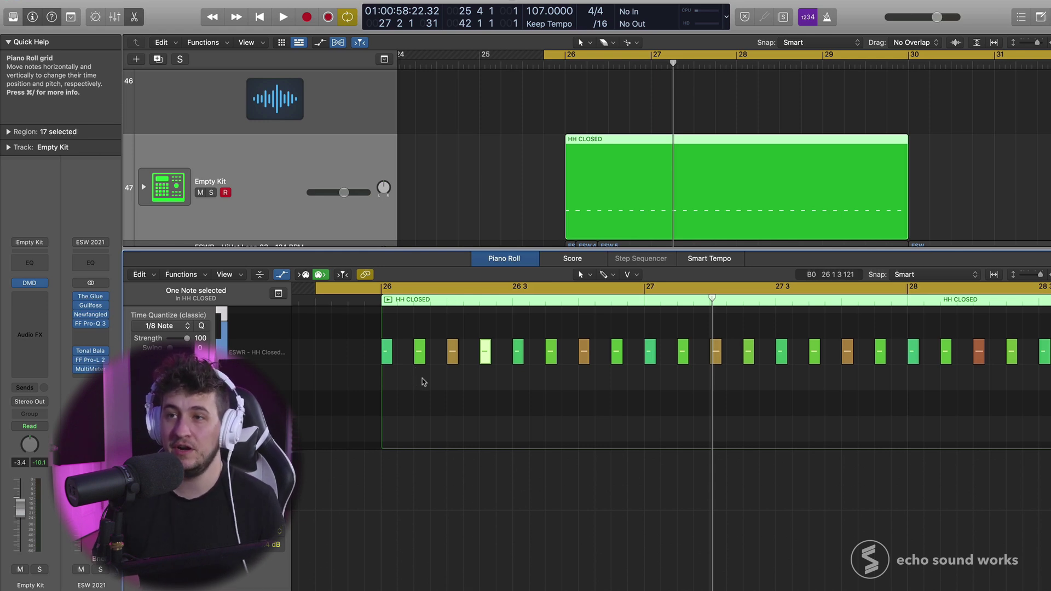
- Select the offbeat hi-hat notes from the start of the HH CLOSED region into bar 27
{"action": "left_click", "coordinate": [419, 352], "text": "shift"}
{"action": "left_click", "coordinate": [551, 352], "text": "shift"}
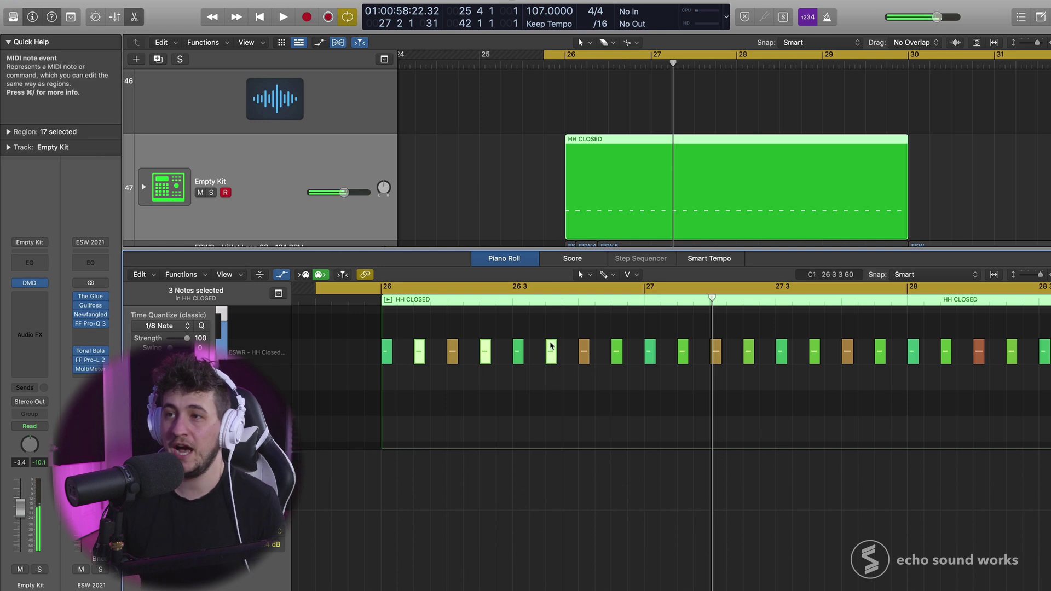
{"action": "left_click", "coordinate": [616, 352], "text": "shift"}
{"action": "left_click", "coordinate": [684, 358], "text": "shift"}
{"action": "left_click", "coordinate": [748, 353], "text": "shift"}
{"action": "left_click", "coordinate": [747, 354], "text": "shift"}
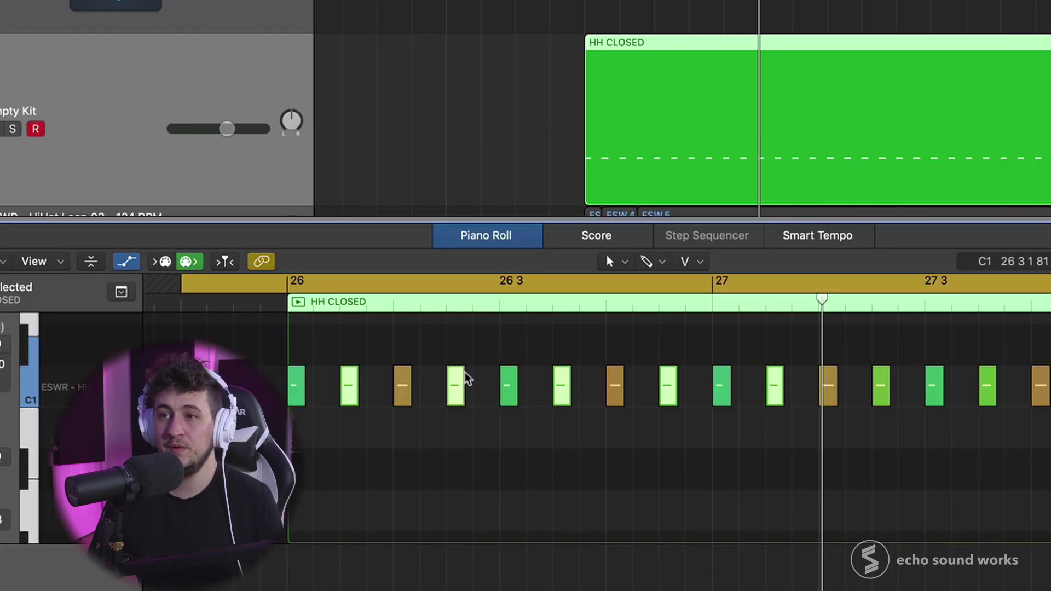
- Place the playhead at the first offbeat and shift the selected offbeat notes slightly later than the grid
{"action": "left_click", "coordinate": [368, 387], "text": "ctrl+alt"}
{"action": "scroll", "coordinate": [372, 391], "scroll_direction": "left", "scroll_amount": 3}
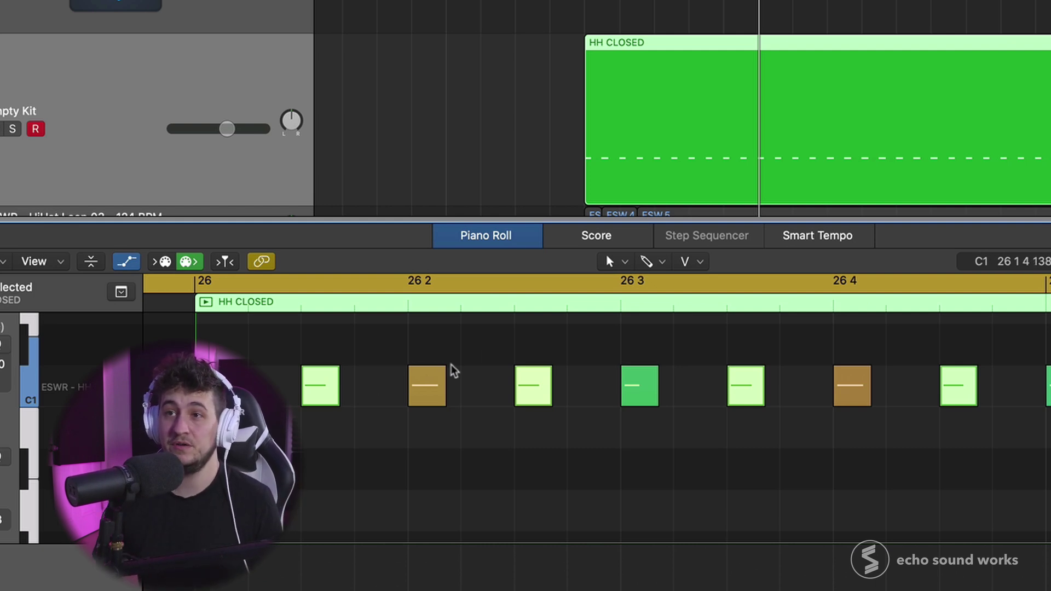
{"action": "left_click", "coordinate": [298, 304]}
{"action": "scroll", "coordinate": [368, 328], "scroll_direction": "up", "scroll_amount": 5}
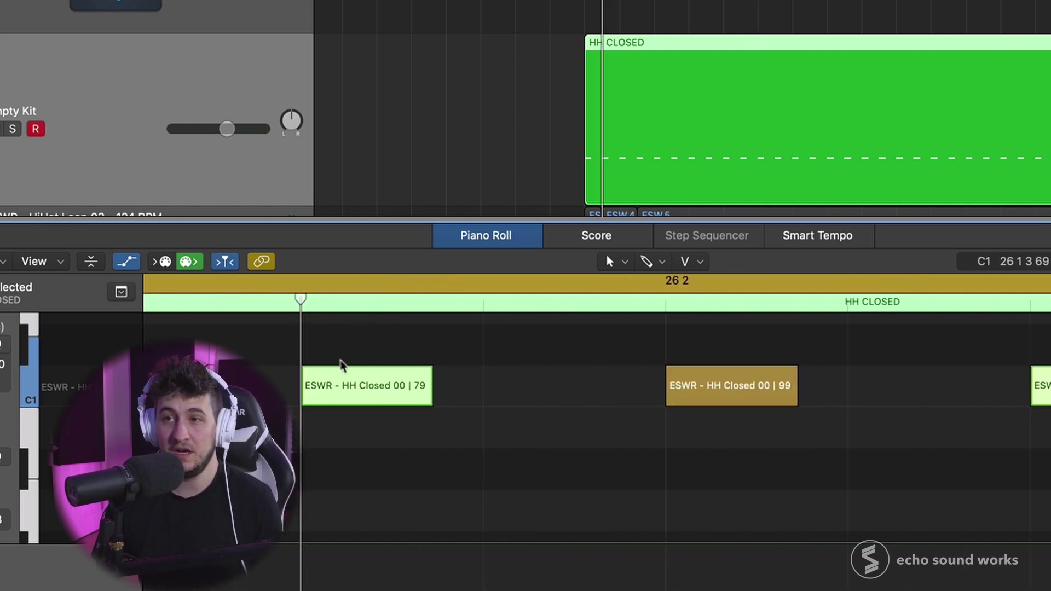
{"action": "left_click_drag", "start_coordinate": [325, 379], "coordinate": [355, 378]}
- Play the shifted pattern and nudge the timing of the first offbeat note on its own
{"action": "scroll", "coordinate": [392, 389], "scroll_direction": "down", "scroll_amount": 5}
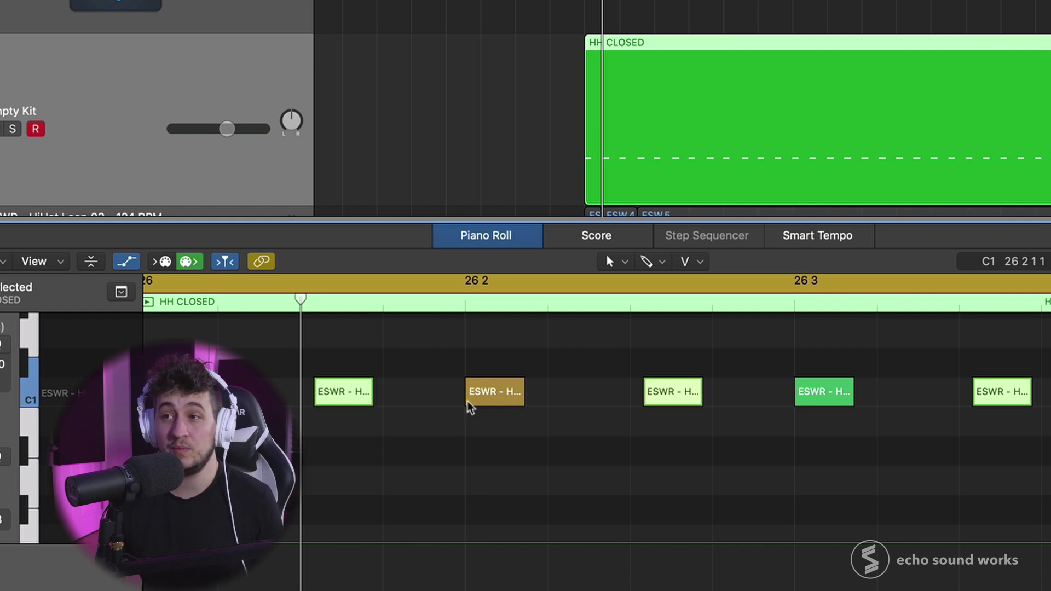
{"action": "scroll", "coordinate": [464, 399], "scroll_direction": "down", "scroll_amount": 5}
{"action": "scroll", "coordinate": [569, 94], "scroll_direction": "up", "scroll_amount": 1}
{"action": "key", "text": "space"}
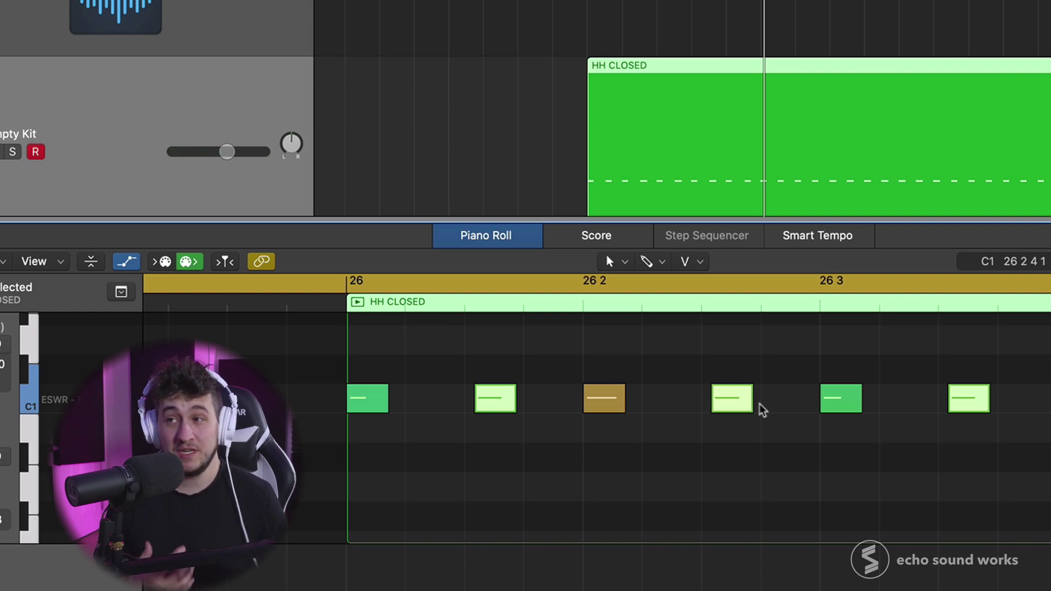
{"action": "left_click_drag", "start_coordinate": [486, 403], "coordinate": [490, 402]}
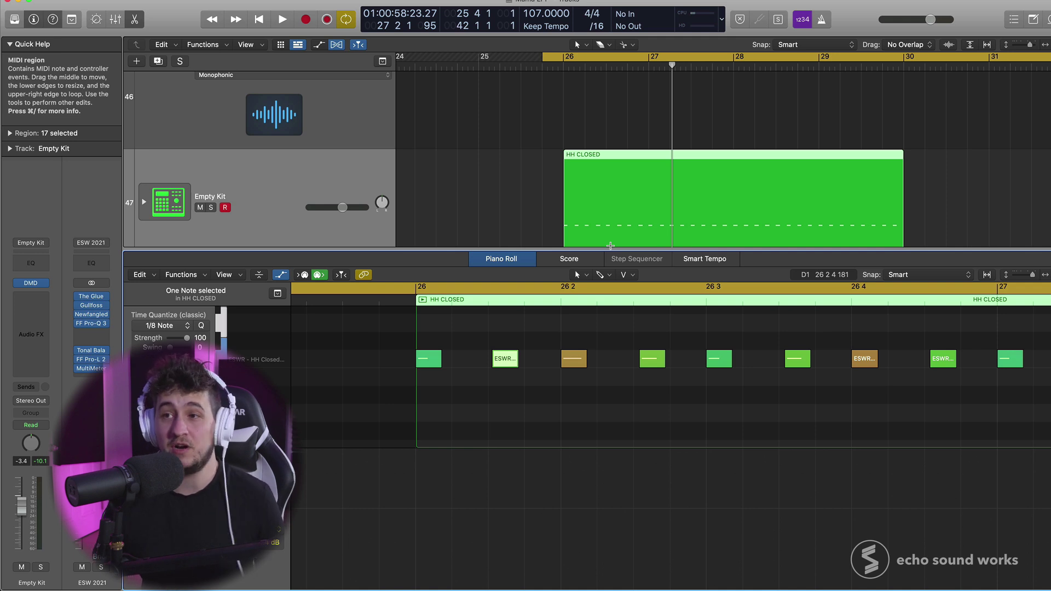
- Undo the manual timing shifts of the offbeat hi-hat notes
{"action": "key", "text": "super+z"}
{"action": "key", "text": "super+z"}
{"action": "key", "text": "super+z"}
{"action": "key", "text": "super+z"}
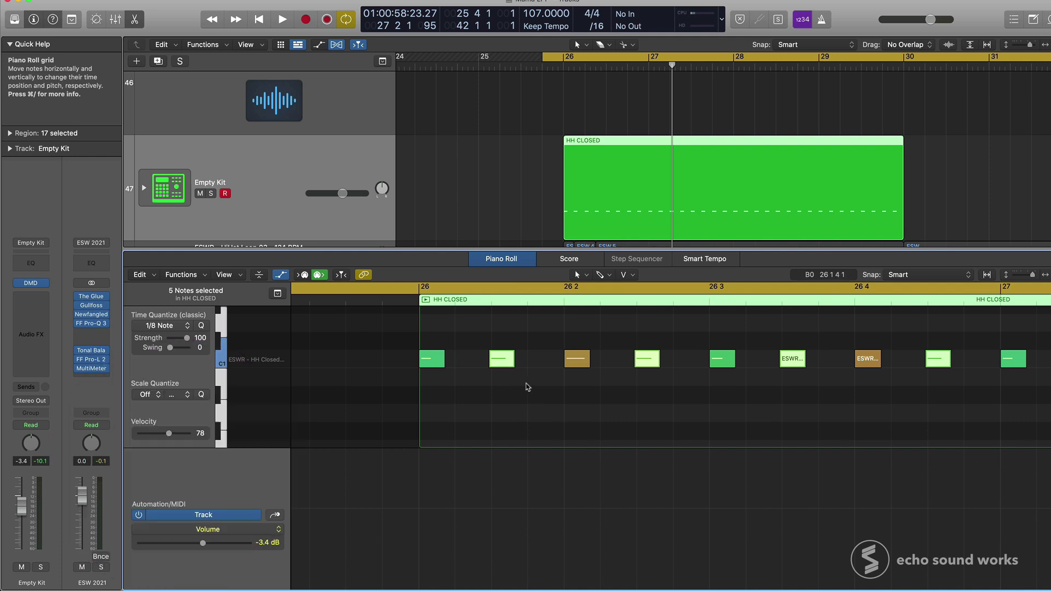
- Select all notes in the HH CLOSED region
{"action": "key", "text": "super+Left"}
{"action": "key", "text": "super+Left"}
{"action": "scroll", "coordinate": [755, 408], "scroll_direction": "right", "scroll_amount": 5}
{"action": "left_click", "coordinate": [739, 408]}
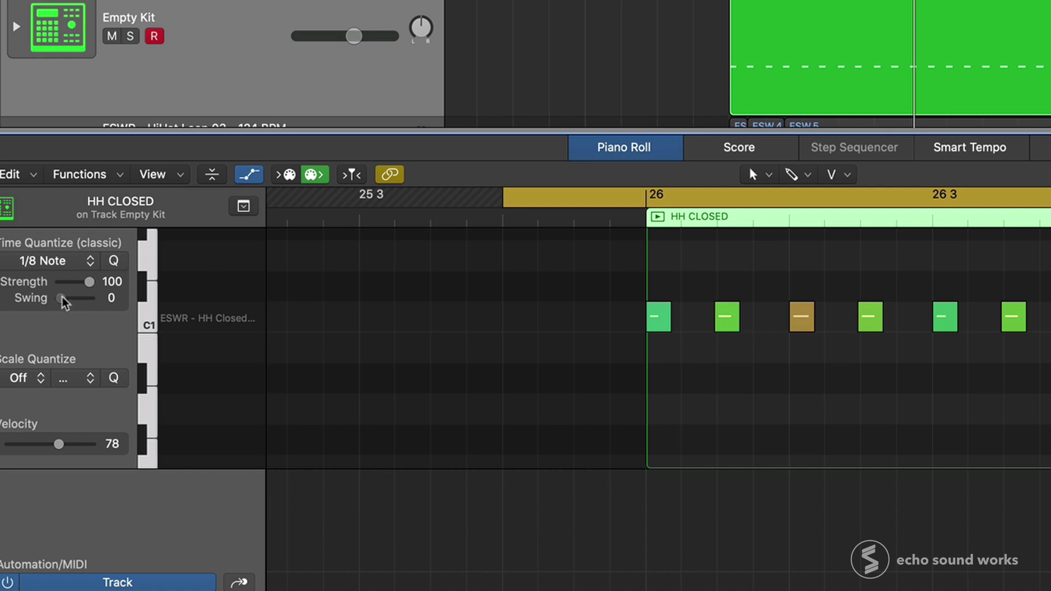
{"action": "key", "text": "super+a"}
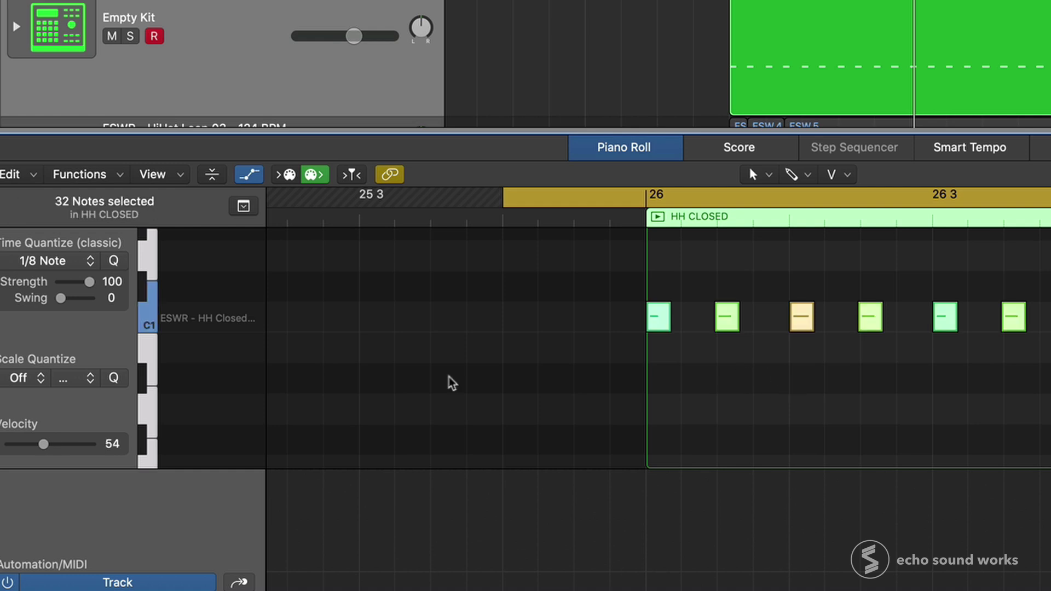
- Try the maximum swing on the 1/8-note quantize of the selected notes and play the result
{"action": "left_click_drag", "start_coordinate": [63, 301], "coordinate": [141, 296]}
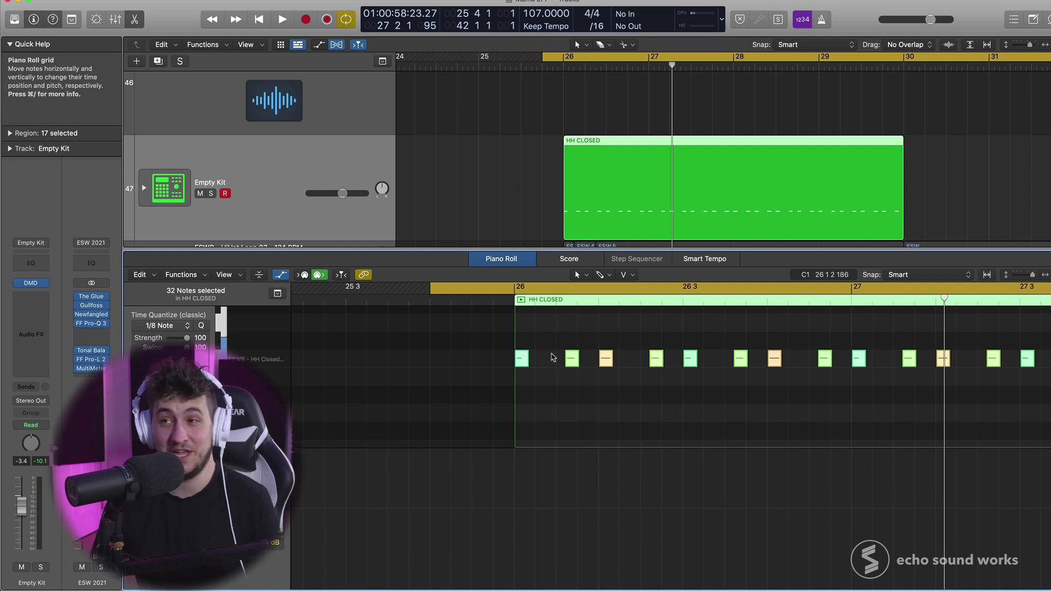
{"action": "key", "text": "space"}
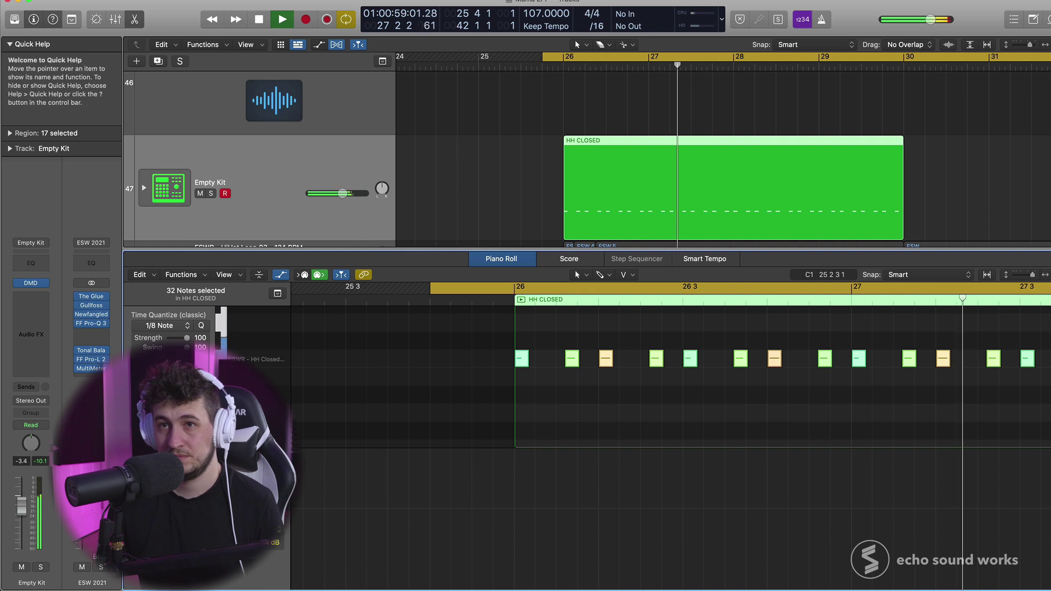
{"action": "key", "text": "space"}
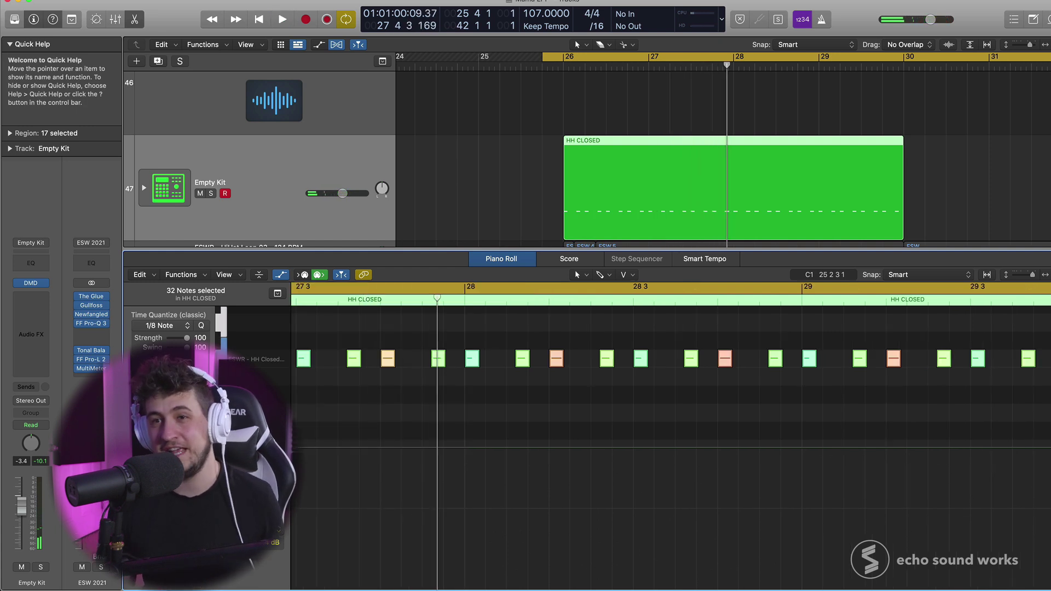
- Set the quantize swing of the hi-hat notes to 18 and play the pattern
{"action": "scroll", "coordinate": [345, 357], "scroll_direction": "left", "scroll_amount": 10}
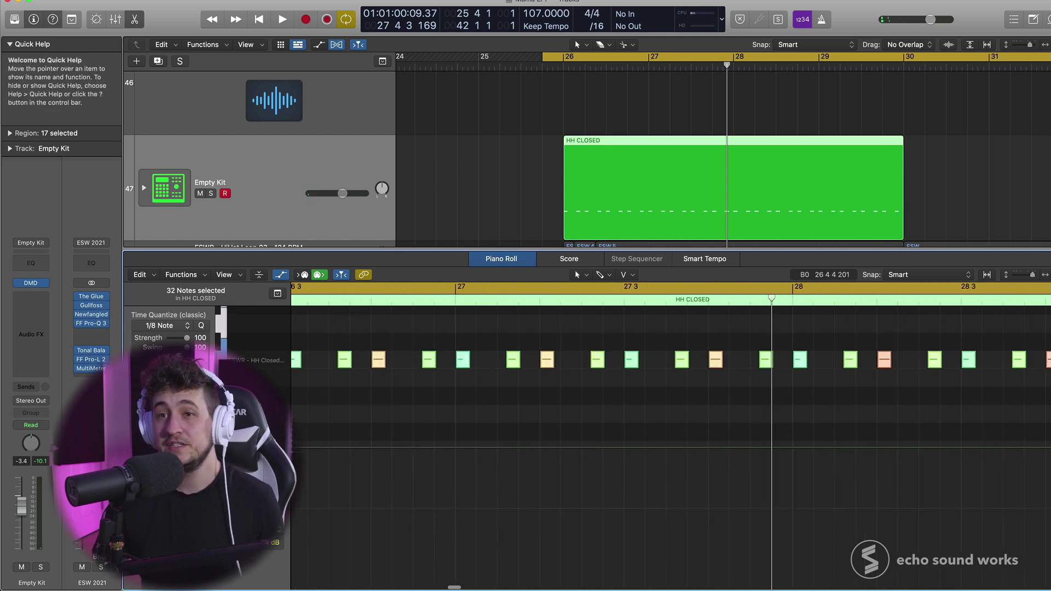
{"action": "left_click_drag", "start_coordinate": [186, 348], "coordinate": [172, 348]}
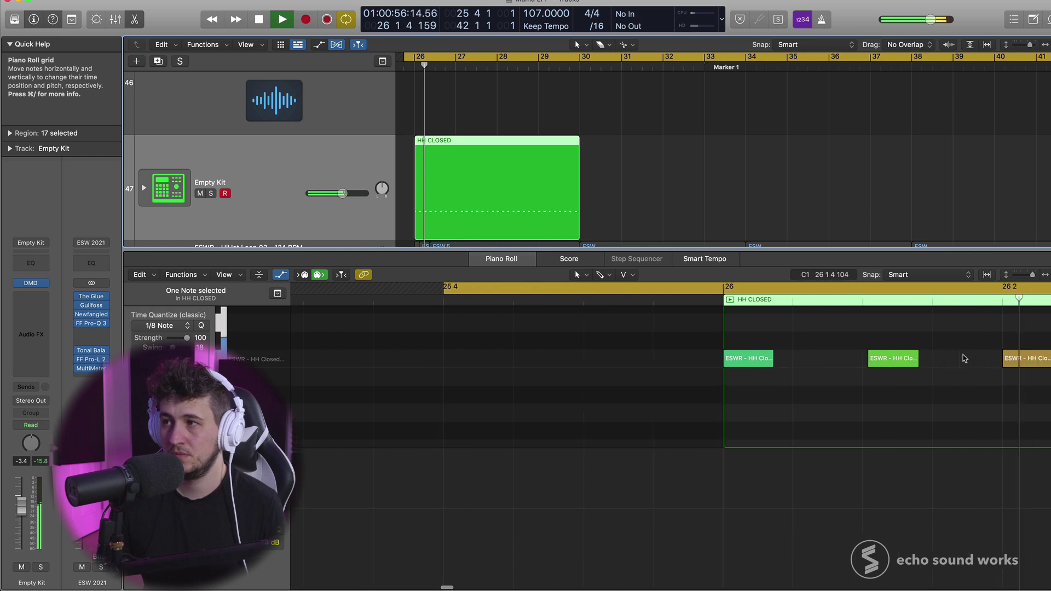
{"action": "scroll", "coordinate": [956, 357], "scroll_direction": "right", "scroll_amount": 10}
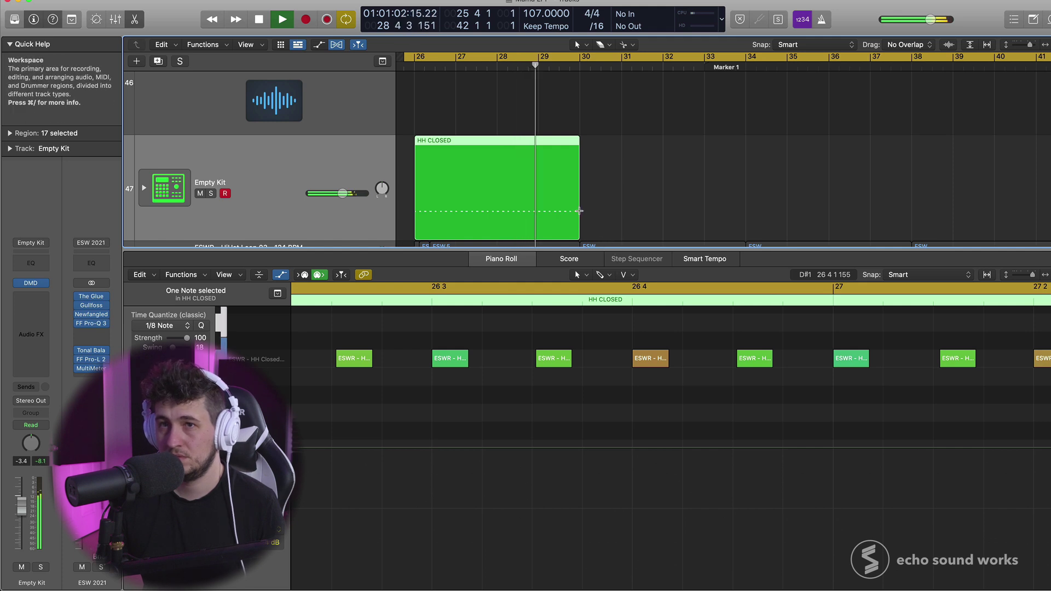
{"action": "key", "text": "space"}
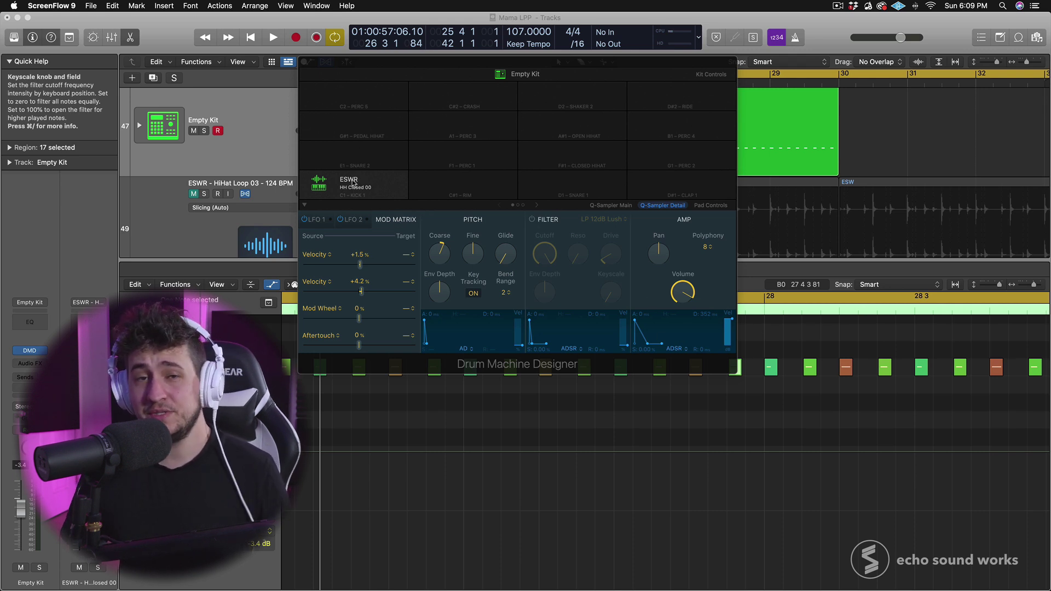
- View the HH Closed 00 sample's waveform and set its amp envelope to 120 ms decay with 0% sustain
{"action": "left_click_drag", "start_coordinate": [648, 345], "coordinate": [651, 311]}
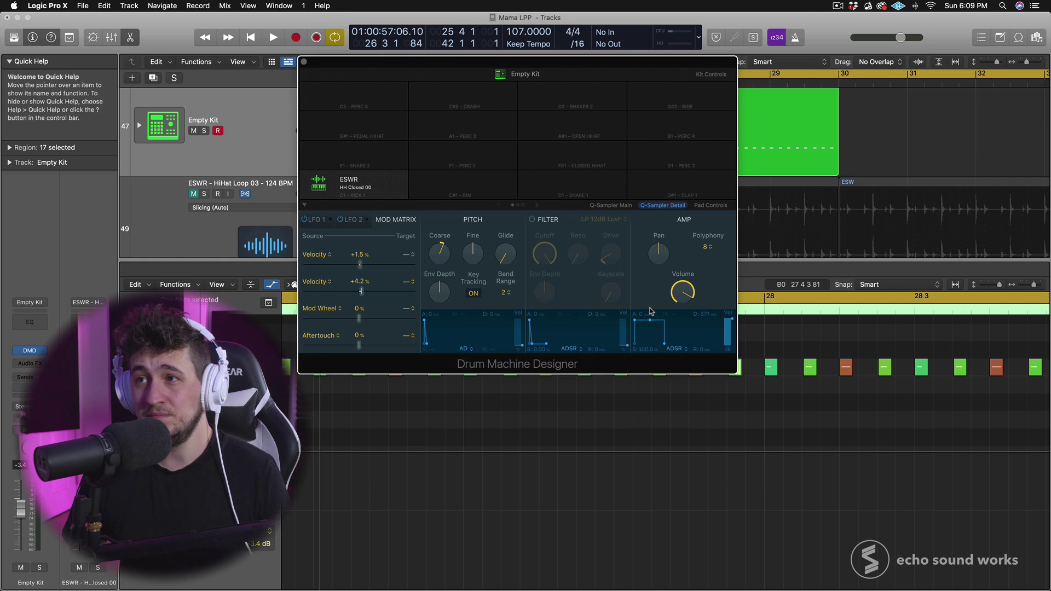
{"action": "left_click", "coordinate": [596, 208]}
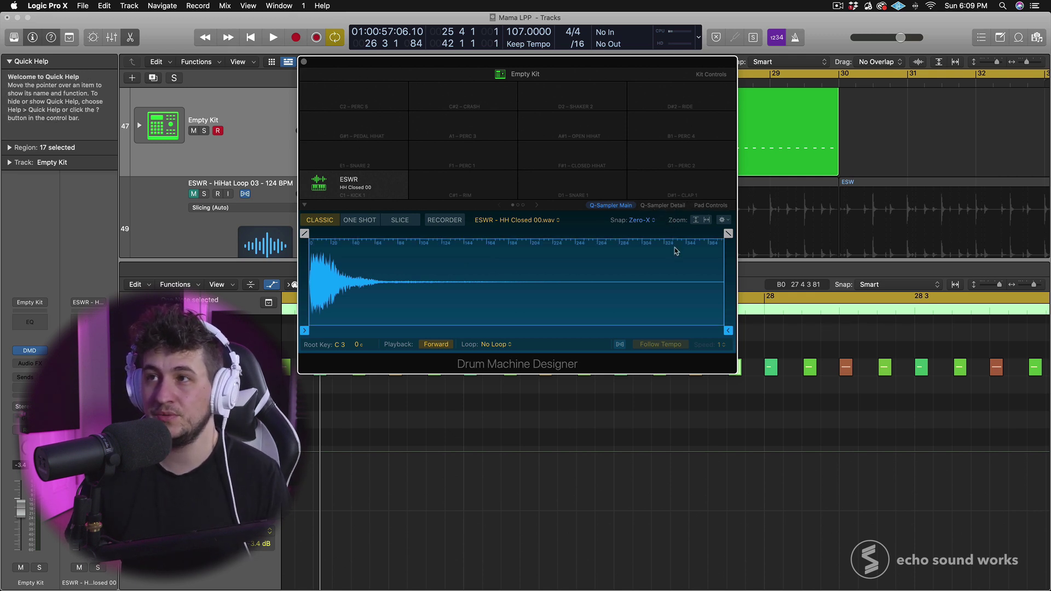
{"action": "left_click", "coordinate": [663, 206]}
{"action": "left_click_drag", "start_coordinate": [662, 322], "coordinate": [647, 348]}
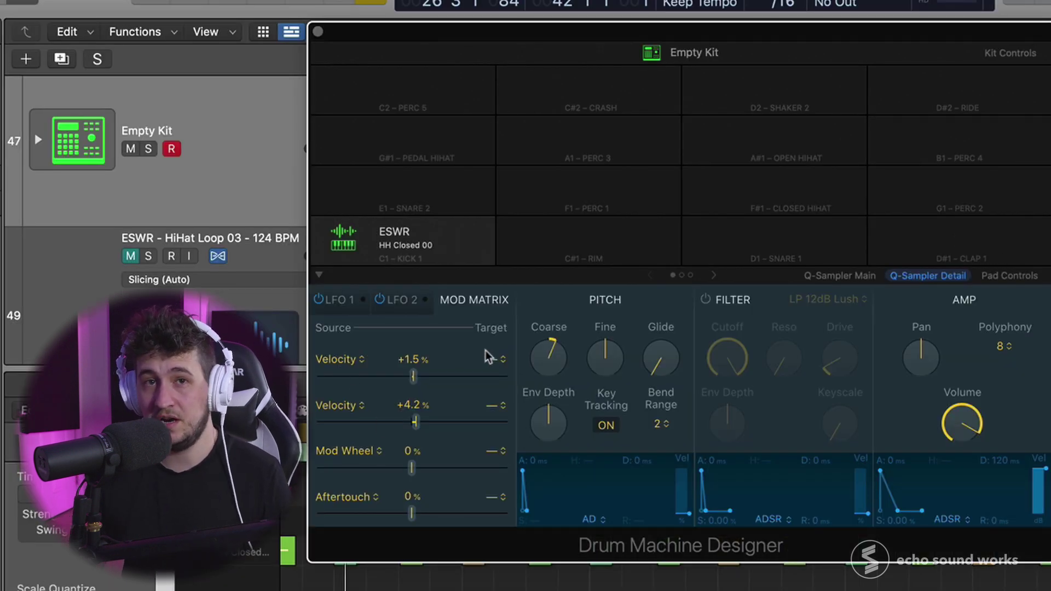
- Route Velocity to Amp Decay in the first modulation matrix row with an amount of +198 ms
{"action": "left_click", "coordinate": [339, 362]}
{"action": "left_click", "coordinate": [341, 365]}
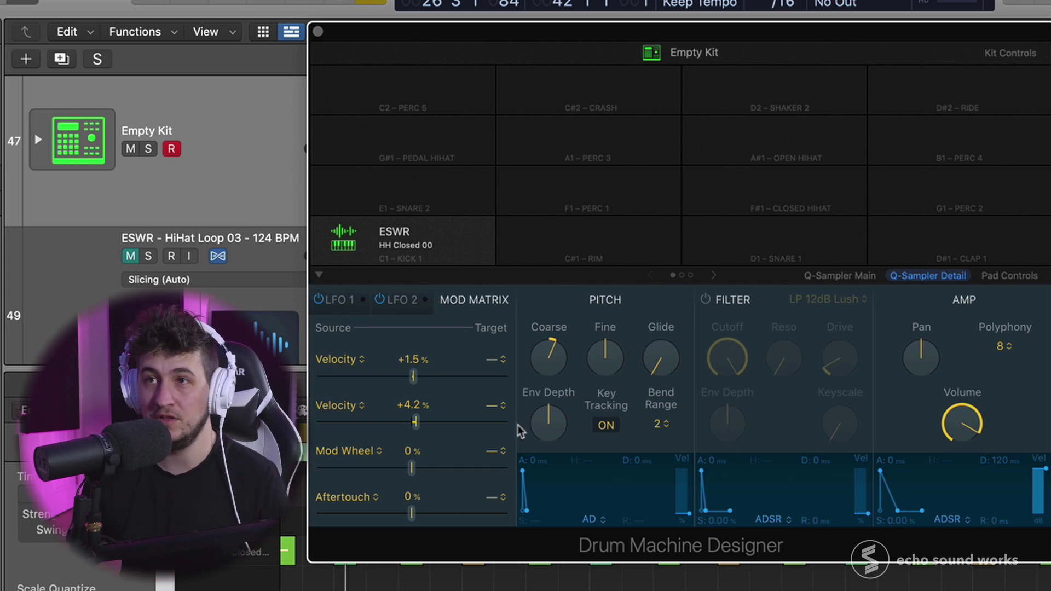
{"action": "left_click", "coordinate": [495, 361]}
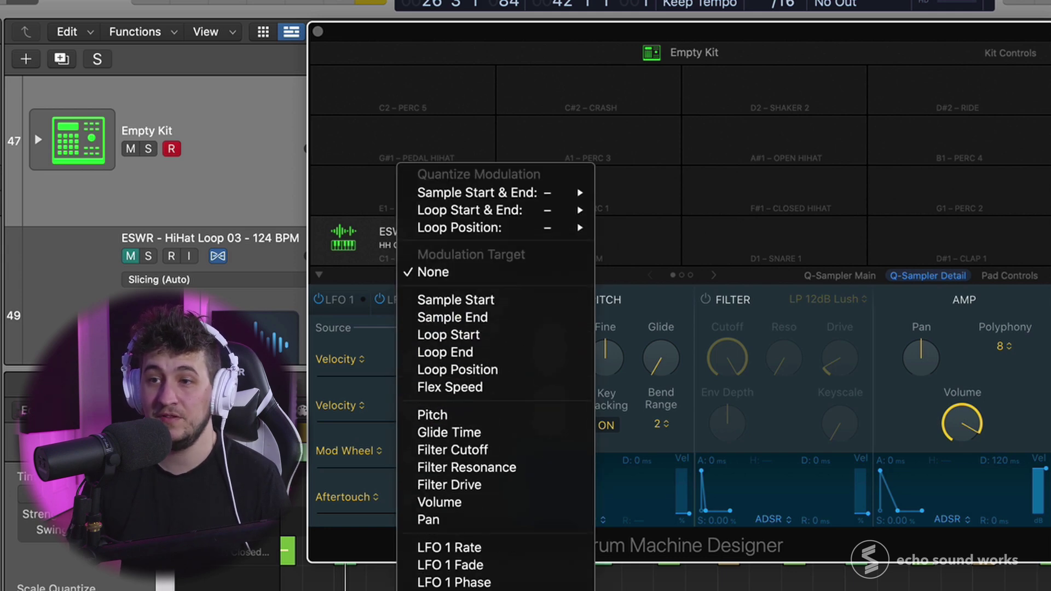
{"action": "left_click", "coordinate": [478, 263]}
{"action": "left_click_drag", "start_coordinate": [414, 377], "coordinate": [457, 380]}
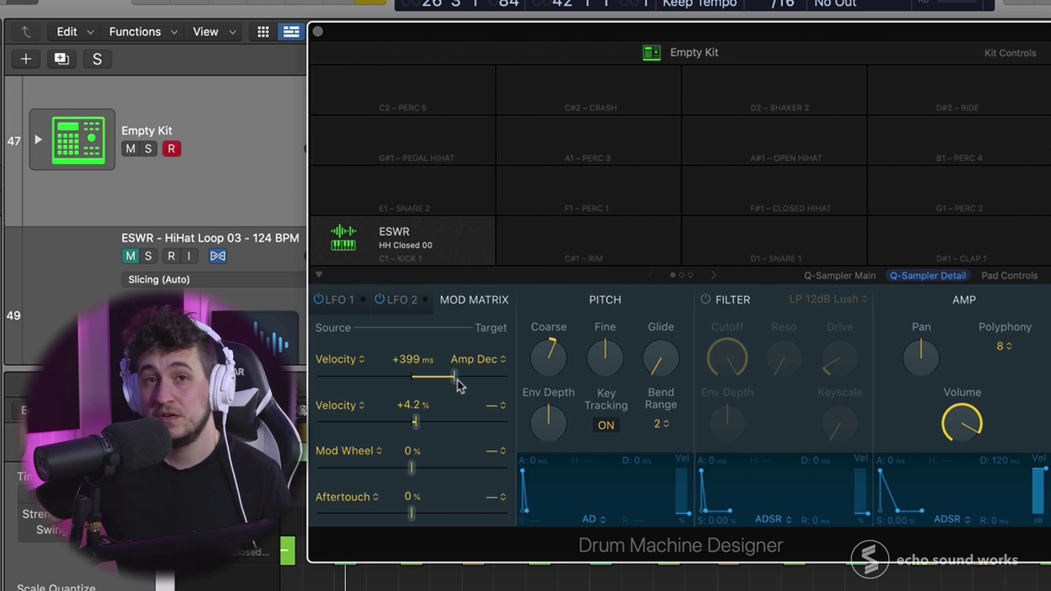
{"action": "left_click_drag", "start_coordinate": [458, 380], "coordinate": [449, 379]}
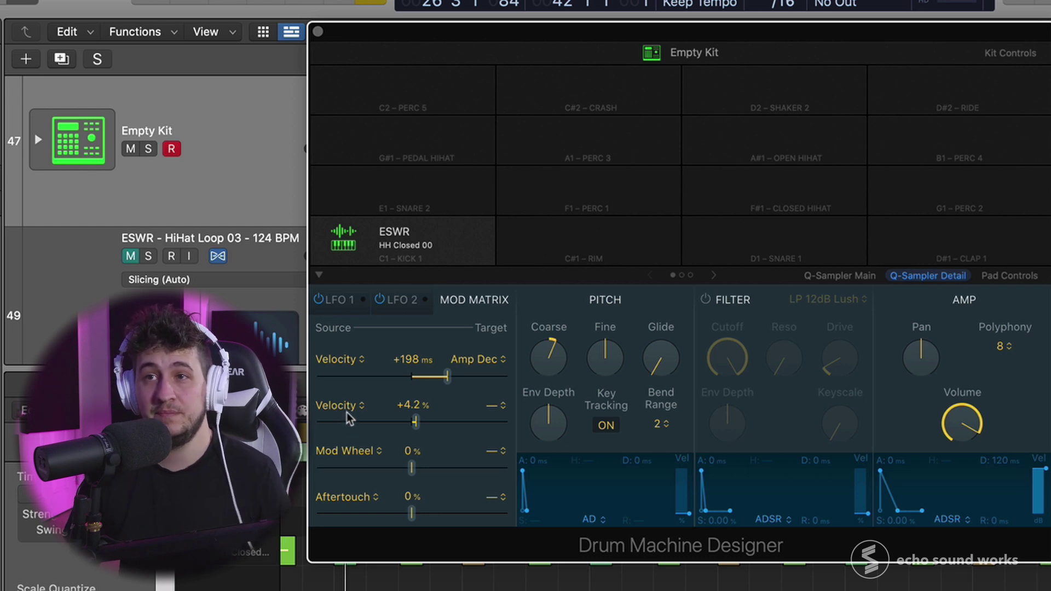
- Route Velocity to Amp Release in the second modulation matrix row at +12 ms and set the amp envelope decay to 281 ms
{"action": "left_click", "coordinate": [495, 406]}
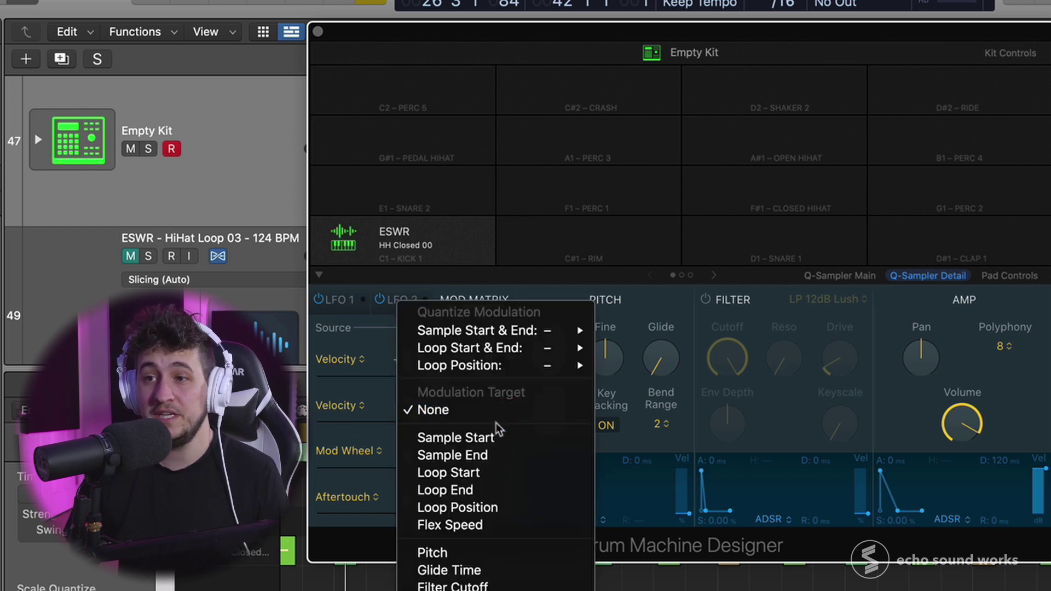
{"action": "scroll", "coordinate": [496, 446], "scroll_direction": "down", "scroll_amount": 5}
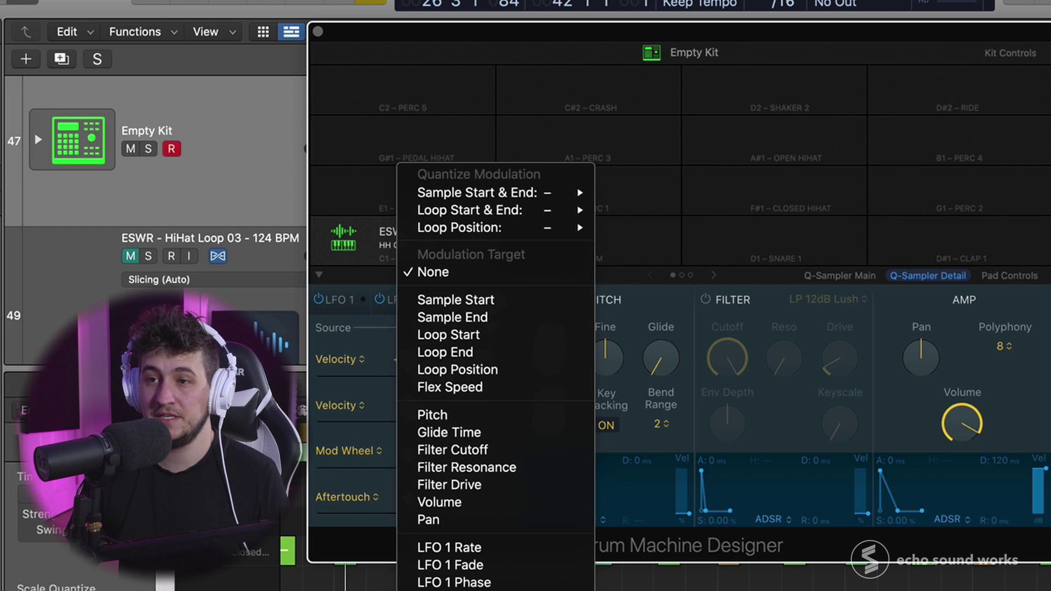
{"action": "left_click", "coordinate": [474, 587]}
{"action": "left_click_drag", "start_coordinate": [414, 420], "coordinate": [429, 420]}
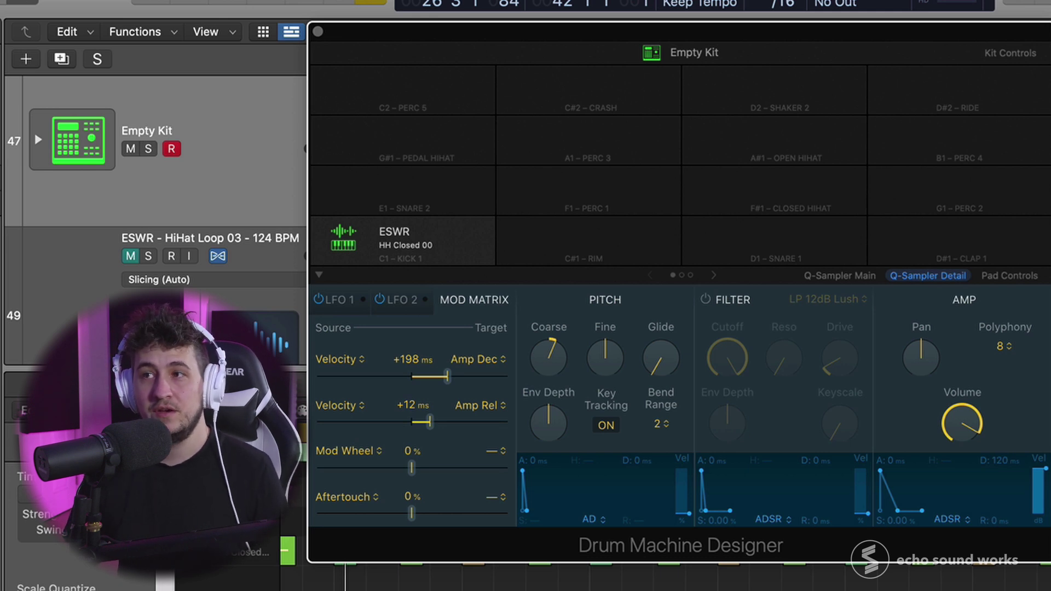
{"action": "mouse_move", "coordinate": [896, 512]}
{"action": "left_mouse_down"}
{"action": "mouse_move", "coordinate": [927, 512]}
{"action": "mouse_move", "coordinate": [899, 512]}
{"action": "left_mouse_up"}
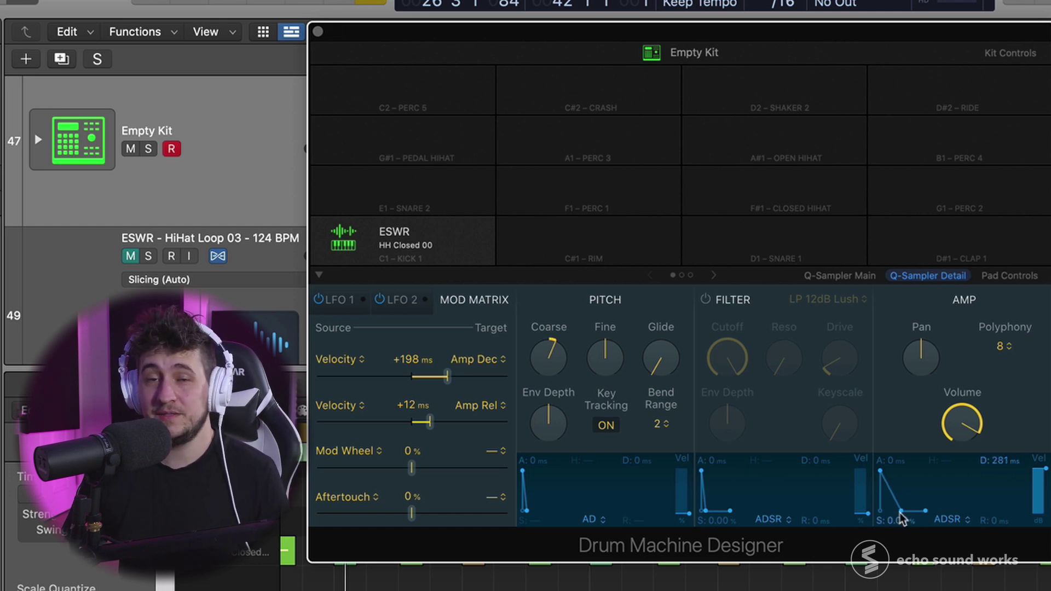
{"action": "left_click", "coordinate": [317, 32]}
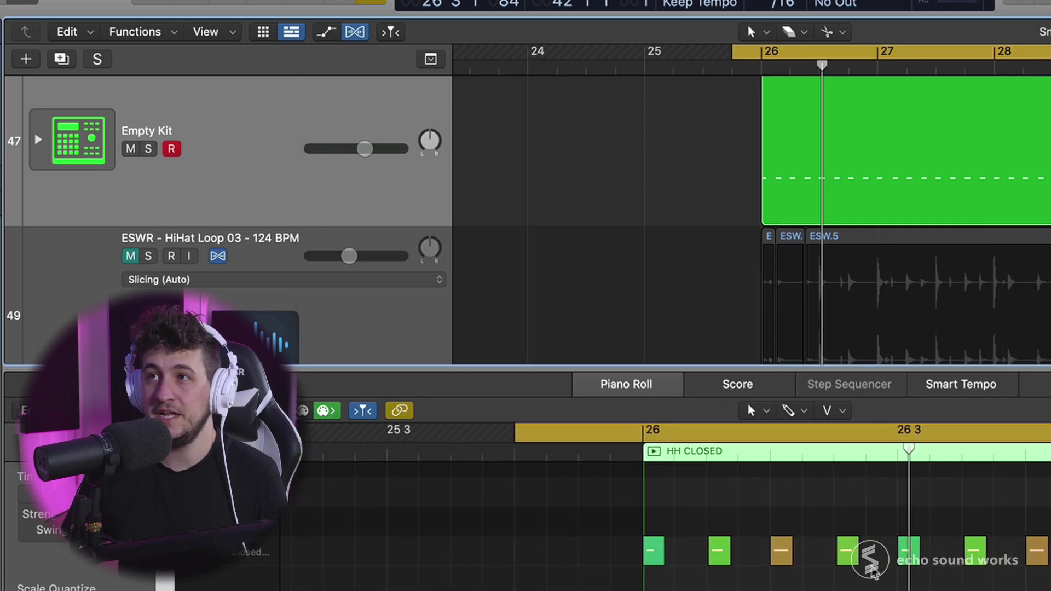
- Solo the HH CLOSED region at bar 26 and play the pattern with the velocity-modulated envelope
{"action": "scroll", "coordinate": [748, 187], "scroll_direction": "up", "scroll_amount": 3}
{"action": "left_click", "coordinate": [748, 188]}
{"action": "left_click", "coordinate": [818, 177]}
{"action": "key", "text": "ctrl+s"}
{"action": "key", "text": "space"}
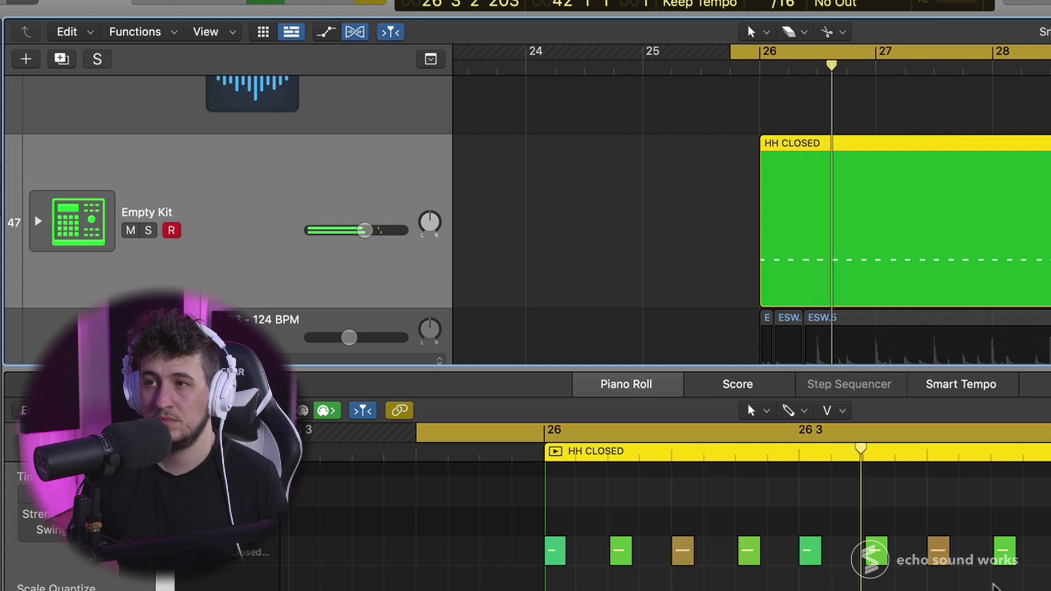
{"action": "key", "text": "space"}
- Reopen the HH Closed 00 sampler details and increase the Velocity modulation amounts for Amp Decay and Amp Release
{"action": "key", "text": "v"}
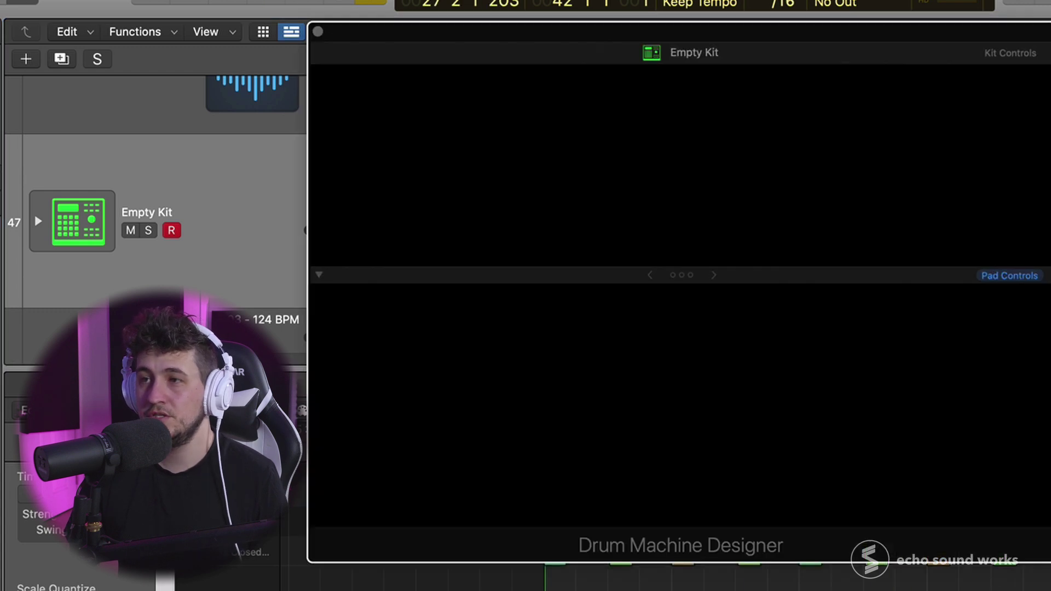
{"action": "left_click", "coordinate": [452, 237]}
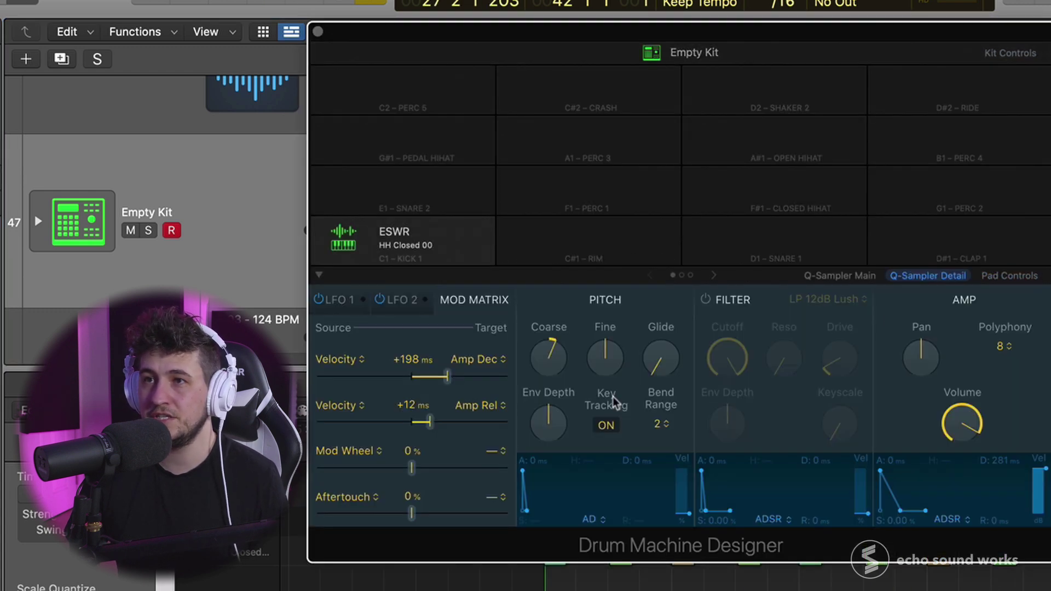
{"action": "left_click_drag", "start_coordinate": [462, 376], "coordinate": [489, 379]}
{"action": "mouse_move", "coordinate": [430, 422]}
{"action": "left_mouse_down"}
{"action": "mouse_move", "coordinate": [479, 424]}
{"action": "mouse_move", "coordinate": [444, 424]}
{"action": "left_mouse_up"}
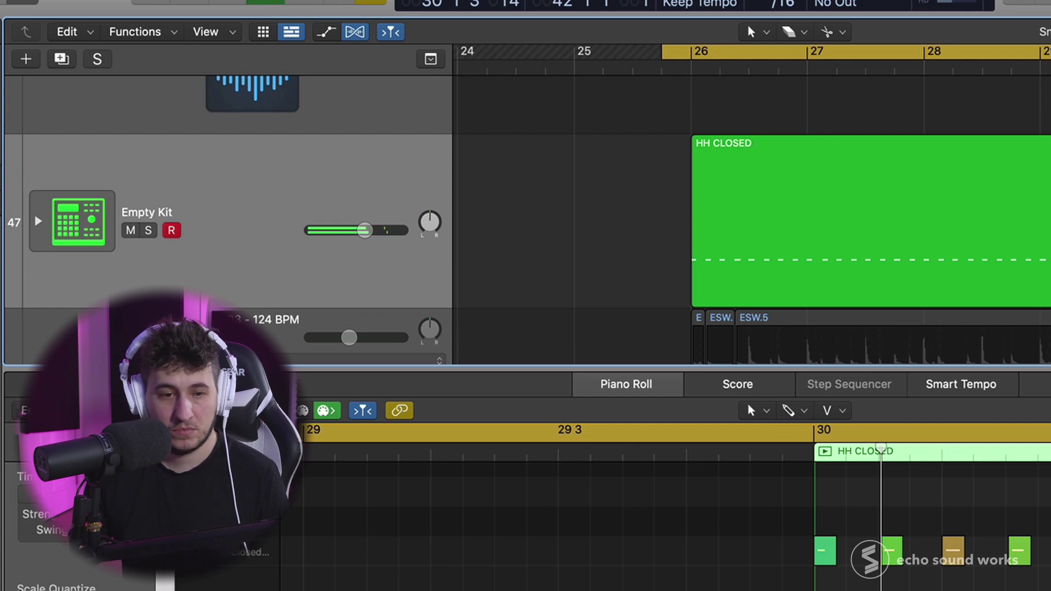
{"action": "scroll", "coordinate": [750, 219], "scroll_direction": "right", "scroll_amount": 2}
{"action": "scroll", "coordinate": [750, 219], "scroll_direction": "right", "scroll_amount": 2}
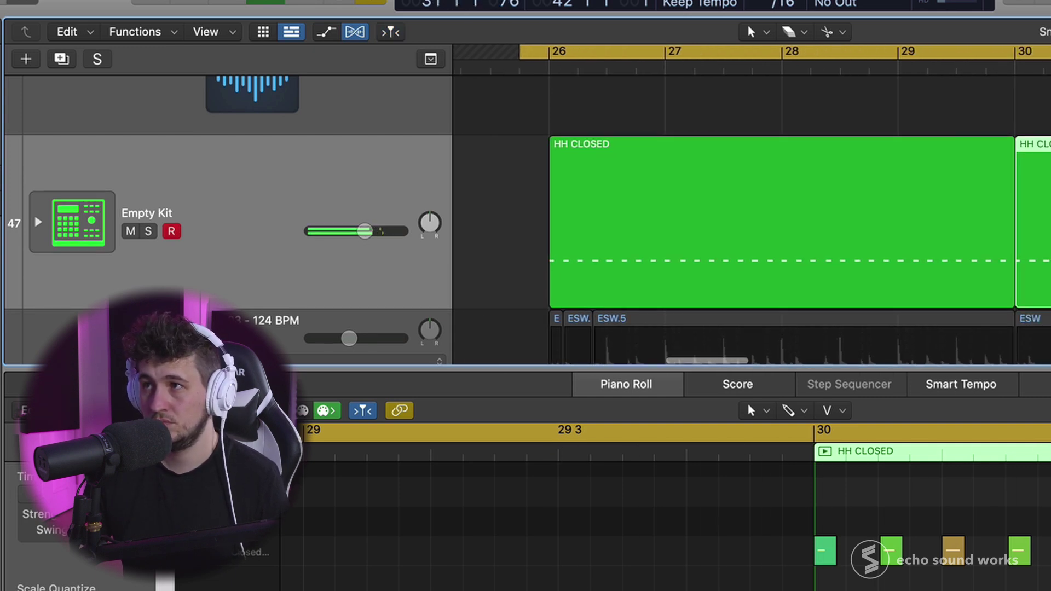
{"action": "scroll", "coordinate": [750, 219], "scroll_direction": "down", "scroll_amount": 2}
{"action": "scroll", "coordinate": [749, 219], "scroll_direction": "down", "scroll_amount": 4}
{"action": "scroll", "coordinate": [750, 219], "scroll_direction": "up", "scroll_amount": 3}
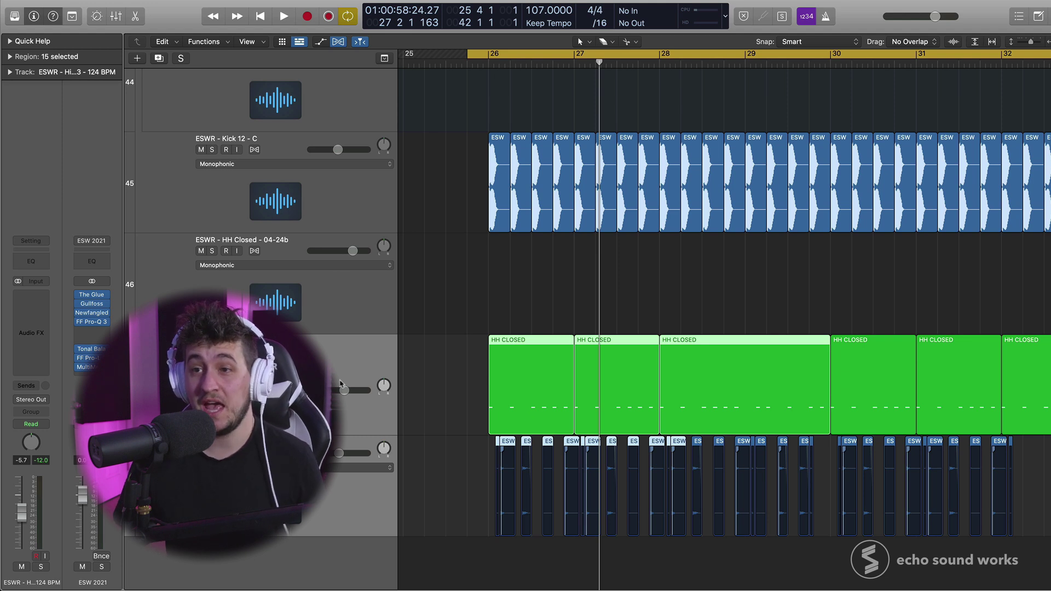
- Select the kick, HH CLOSED and HiHat Loop 03 regions from bar 26 on and solo them
{"action": "left_click", "coordinate": [370, 507]}
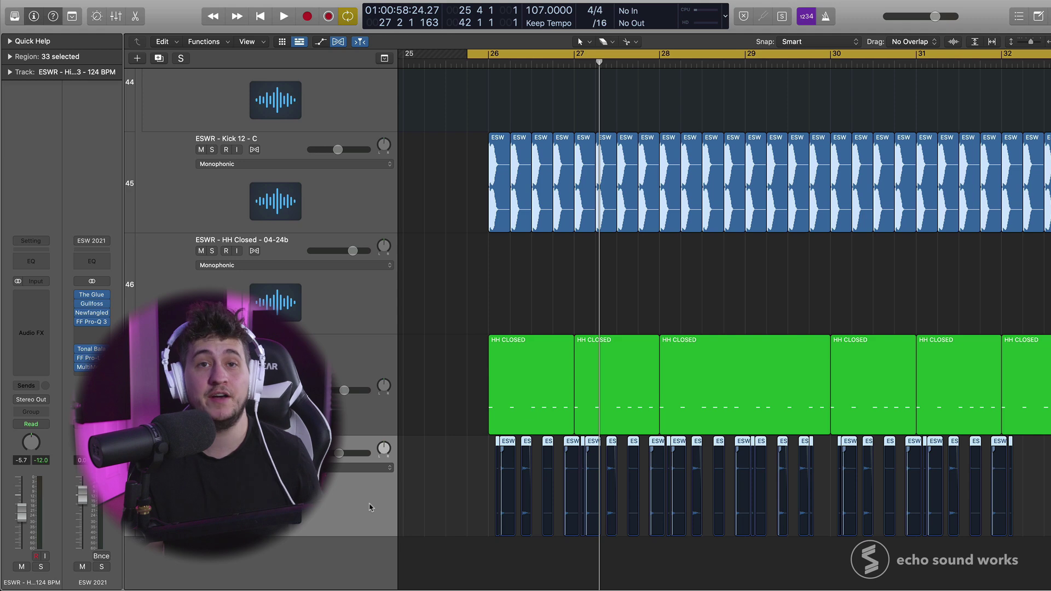
{"action": "left_click_drag", "start_coordinate": [446, 93], "coordinate": [1018, 548]}
{"action": "scroll", "coordinate": [679, 444], "scroll_direction": "up", "scroll_amount": 5}
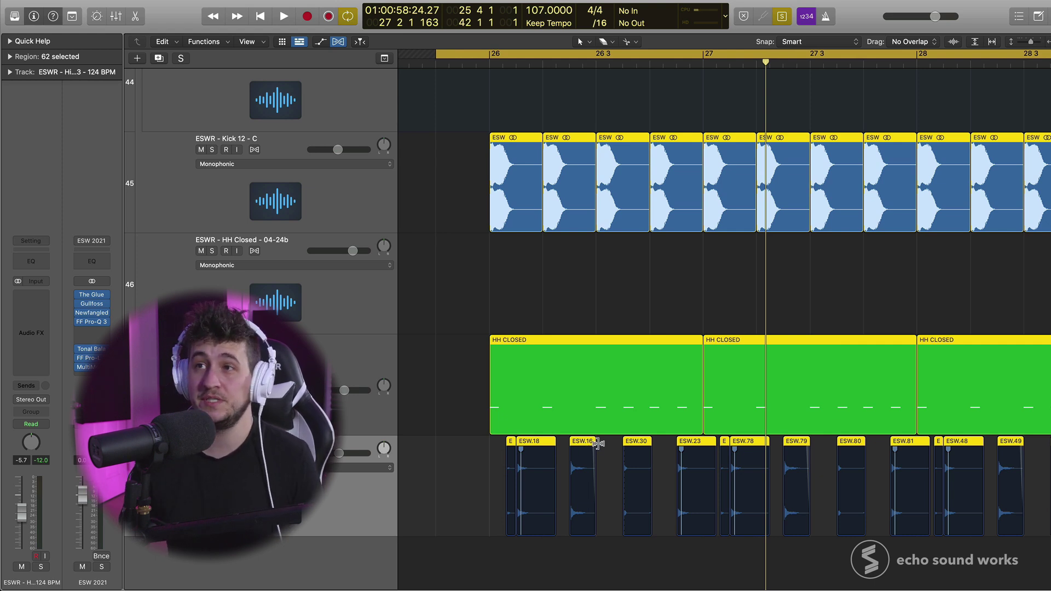
{"action": "scroll", "coordinate": [437, 391], "scroll_direction": "right", "scroll_amount": 2}
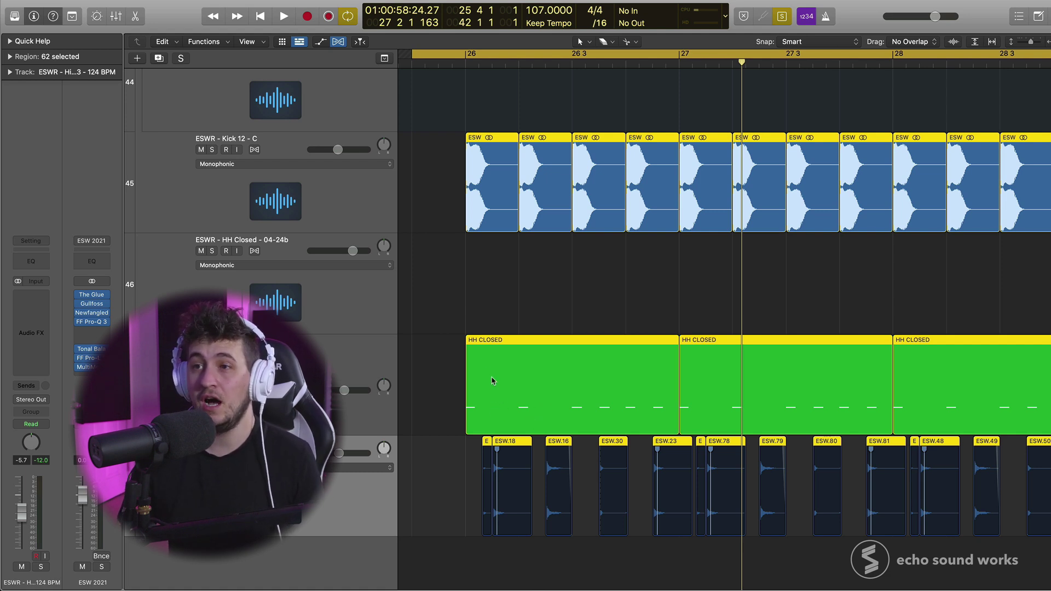
- Look at the notes of the first HH CLOSED region in the Piano Roll, then return the playhead to bar 26 with solo off
{"action": "double_click", "coordinate": [494, 383]}
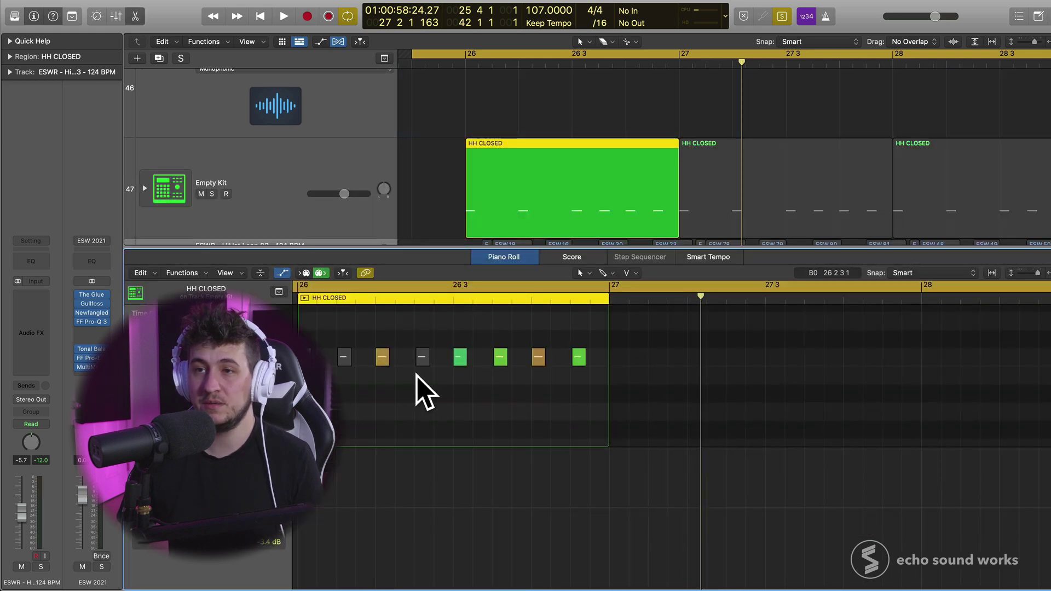
{"action": "key", "text": "p"}
{"action": "key", "text": "ctrl+s"}
{"action": "left_click", "coordinate": [479, 64]}
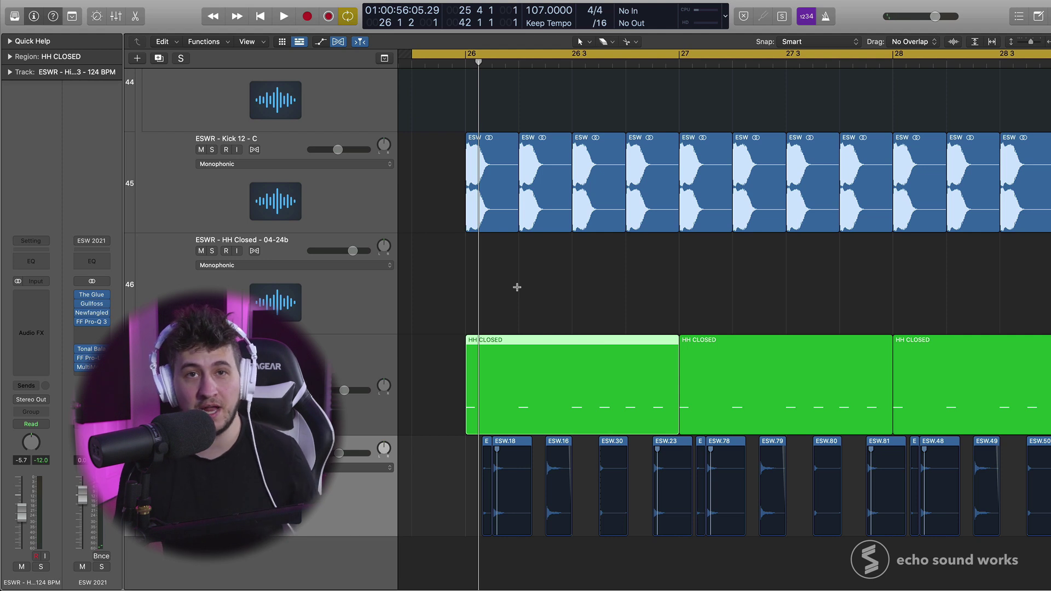
- Solo the kick, HH CLOSED and HiHat Loop 03 regions from bar 26 and play them together
{"action": "left_click_drag", "start_coordinate": [441, 365], "coordinate": [876, 513]}
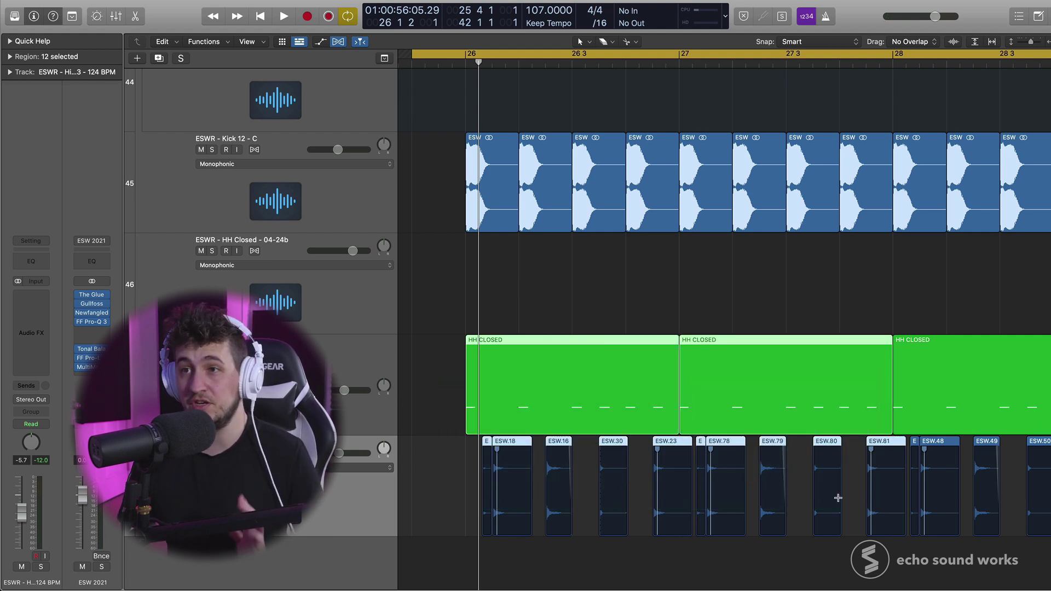
{"action": "left_click_drag", "start_coordinate": [439, 155], "coordinate": [1048, 552]}
{"action": "key", "text": "ctrl+s"}
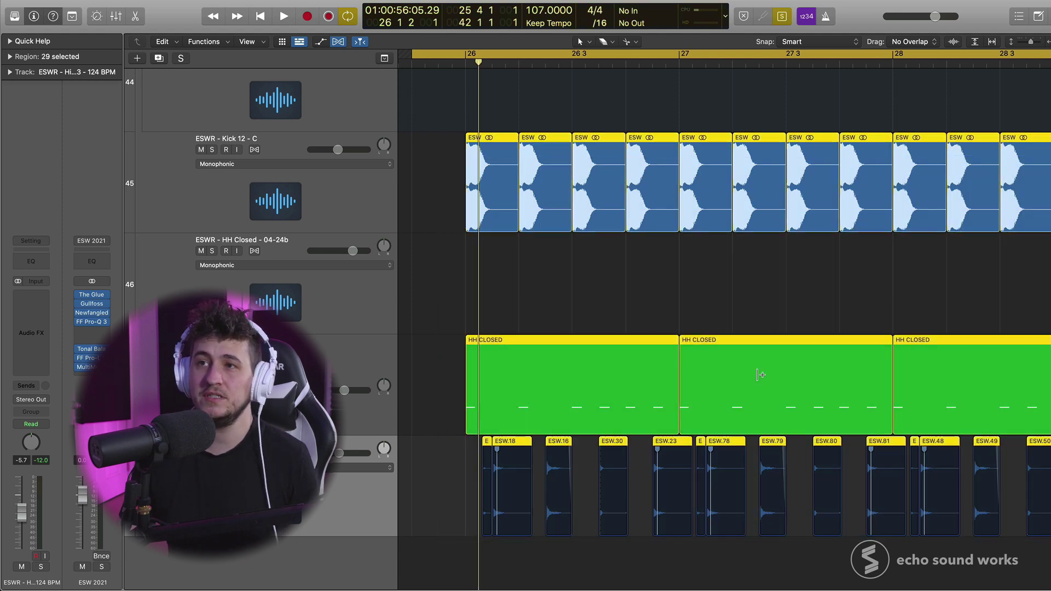
{"action": "key", "text": "space"}
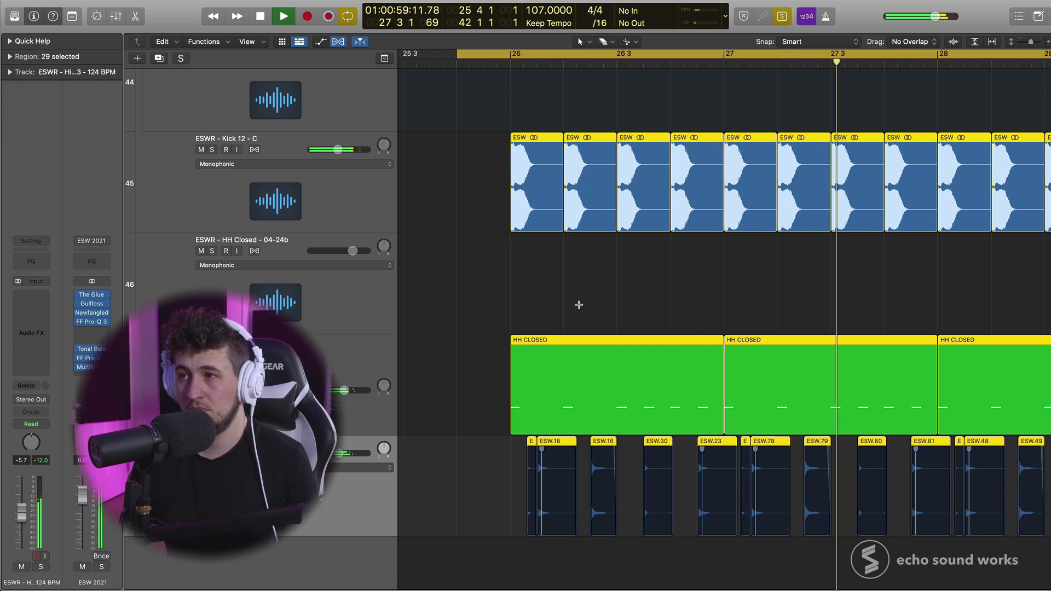
{"action": "key", "text": "space"}
{"action": "key", "text": "ctrl+s"}
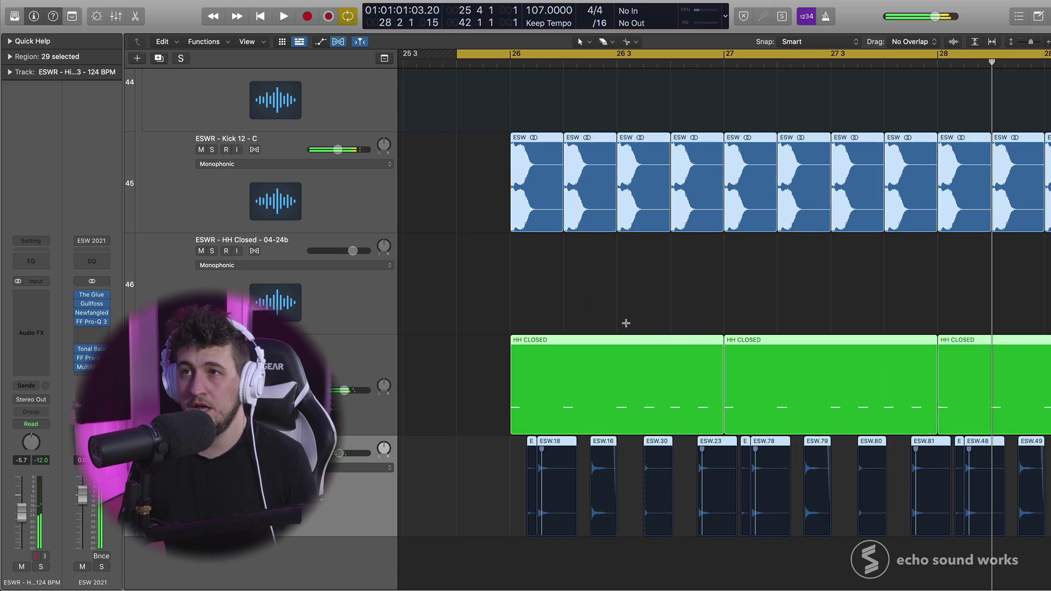
- Play the full unsoloed groove from the second half of bar 28 past bar 30
{"action": "scroll", "coordinate": [622, 326], "scroll_direction": "down", "scroll_amount": 3}
{"action": "scroll", "coordinate": [751, 249], "scroll_direction": "left", "scroll_amount": 1}
{"action": "double_click", "coordinate": [926, 64]}
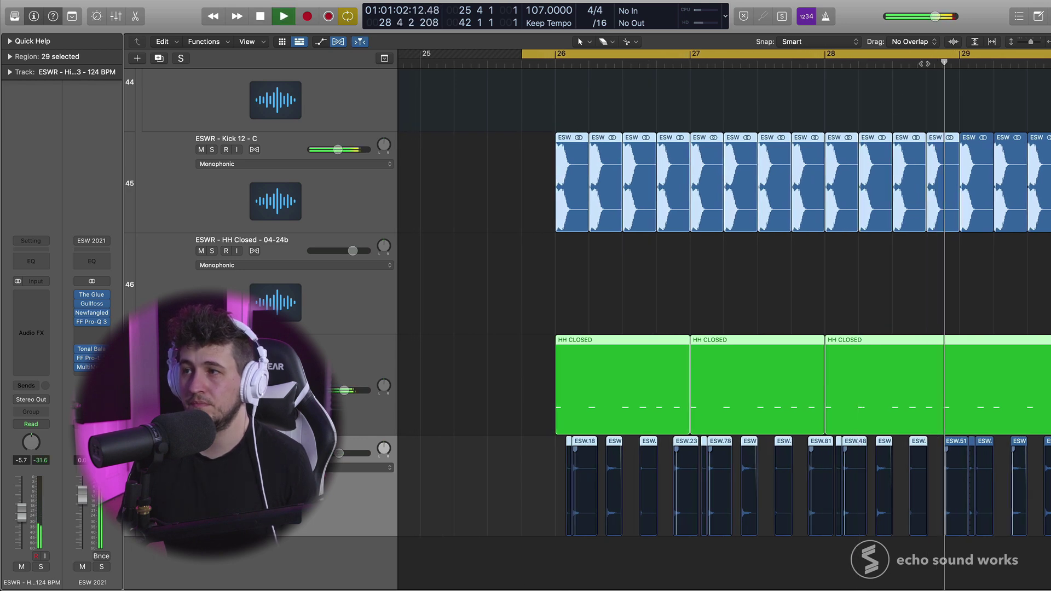
{"action": "scroll", "coordinate": [920, 106], "scroll_direction": "right", "scroll_amount": 3}
{"action": "scroll", "coordinate": [920, 106], "scroll_direction": "right", "scroll_amount": 3}
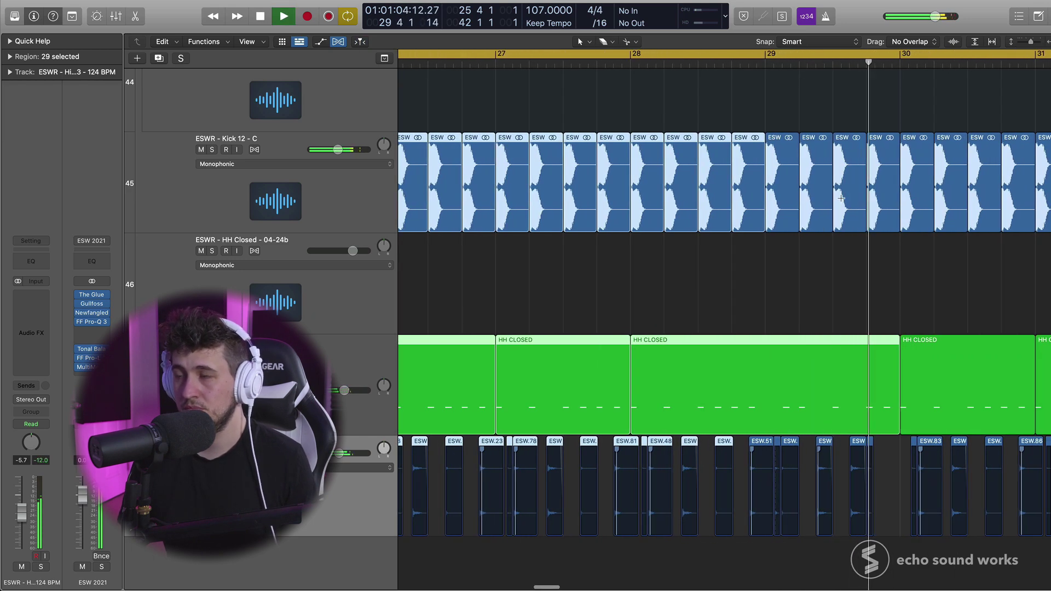
{"action": "scroll", "coordinate": [841, 199], "scroll_direction": "right", "scroll_amount": 5}
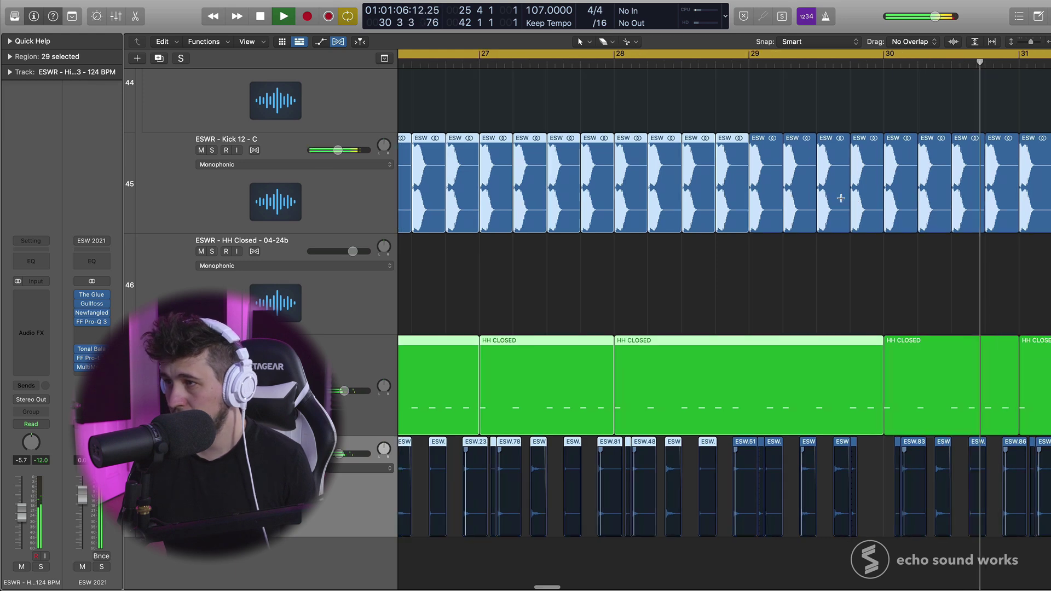
{"action": "scroll", "coordinate": [841, 198], "scroll_direction": "right", "scroll_amount": 3}
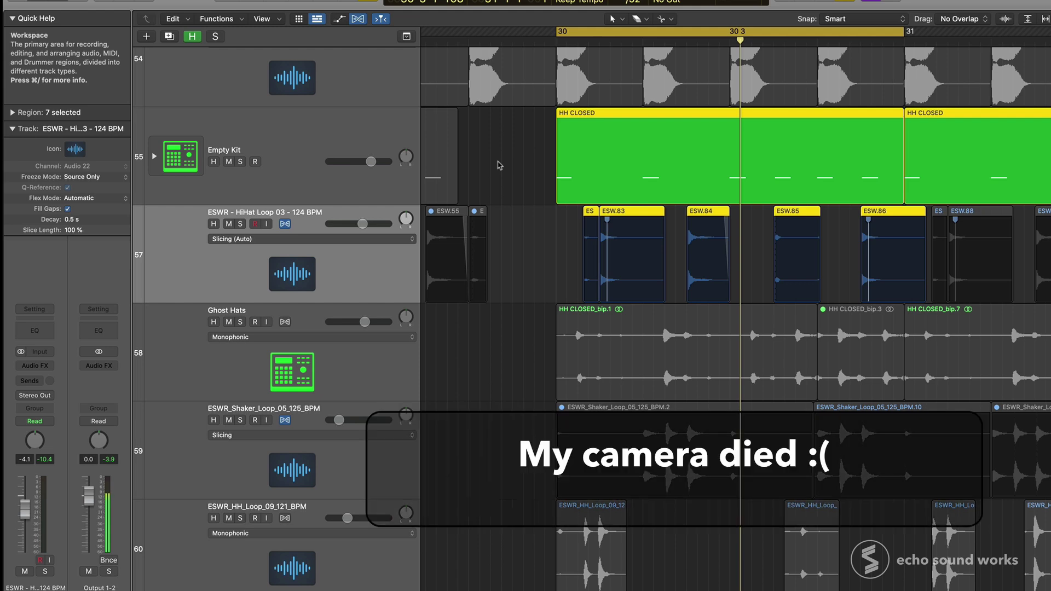
- Select the ESW.83, ESW.84 and ESW.85 slices of HiHat Loop 03 in bar 30 and play them soloed
{"action": "left_click", "coordinate": [553, 231]}
{"action": "left_click", "coordinate": [622, 215]}
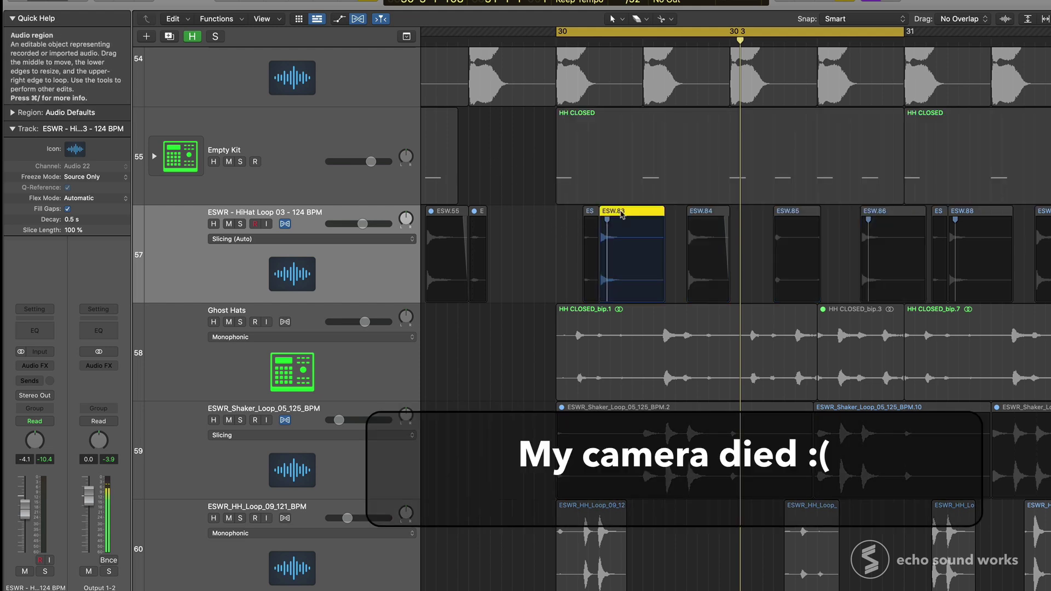
{"action": "left_click", "coordinate": [703, 212], "text": "shift"}
{"action": "left_click", "coordinate": [784, 214], "text": "shift"}
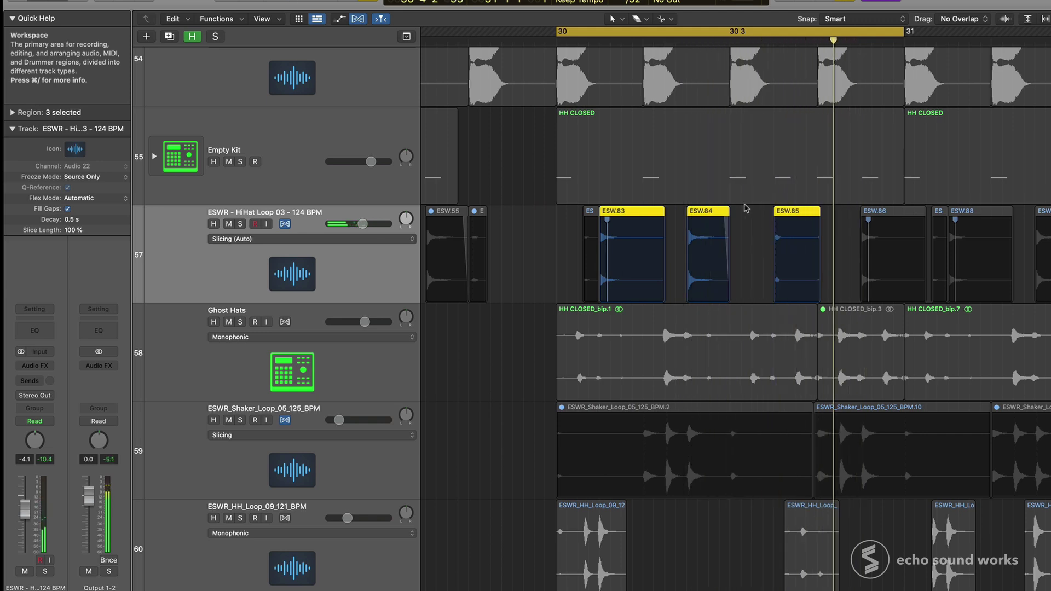
{"action": "key", "text": "space"}
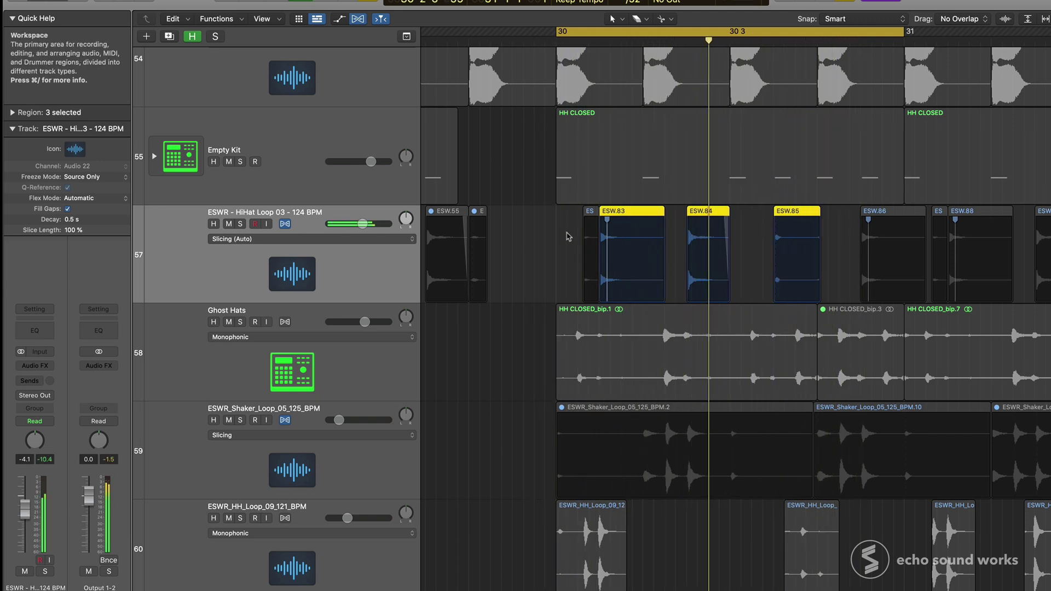
{"action": "left_click_drag", "start_coordinate": [840, 207], "coordinate": [644, 216]}
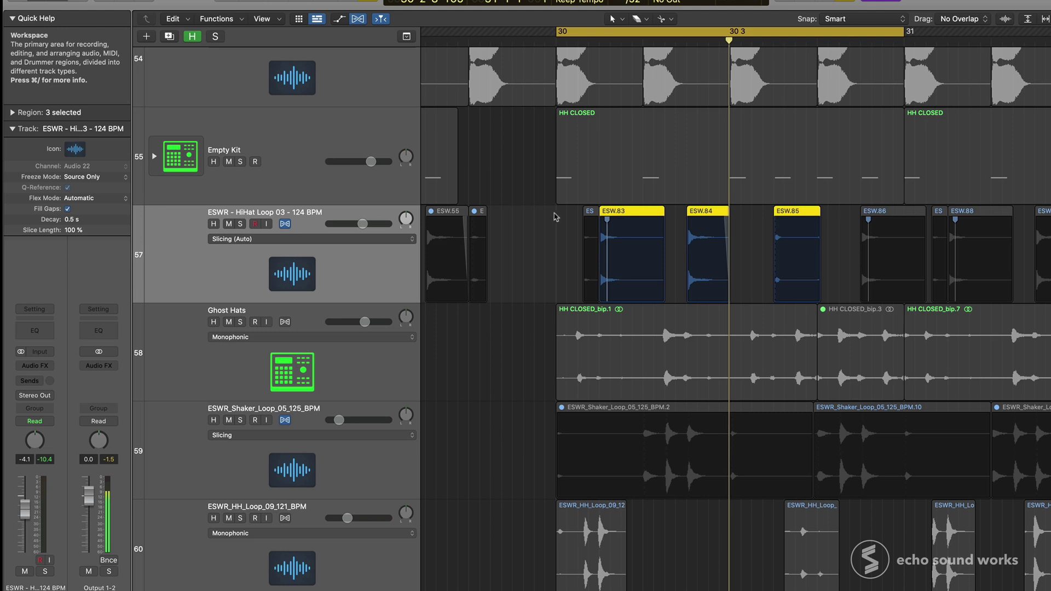
- Select the bar 30 HH CLOSED region together with the hi-hat loop slices ESW.82 to ESW.85 and listen to them soloed
{"action": "left_click", "coordinate": [591, 213]}
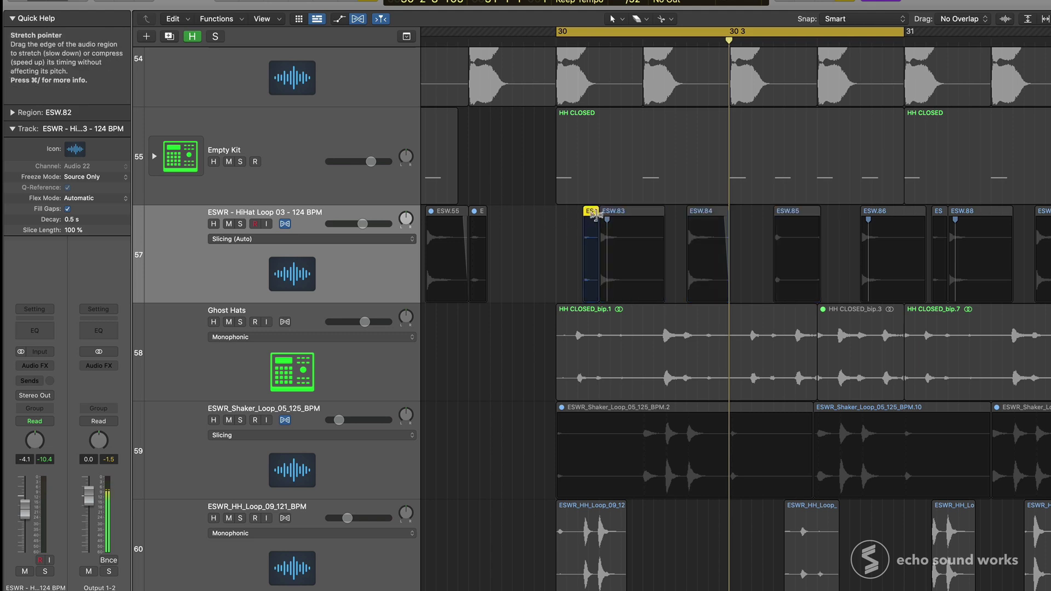
{"action": "left_click_drag", "start_coordinate": [522, 133], "coordinate": [851, 249]}
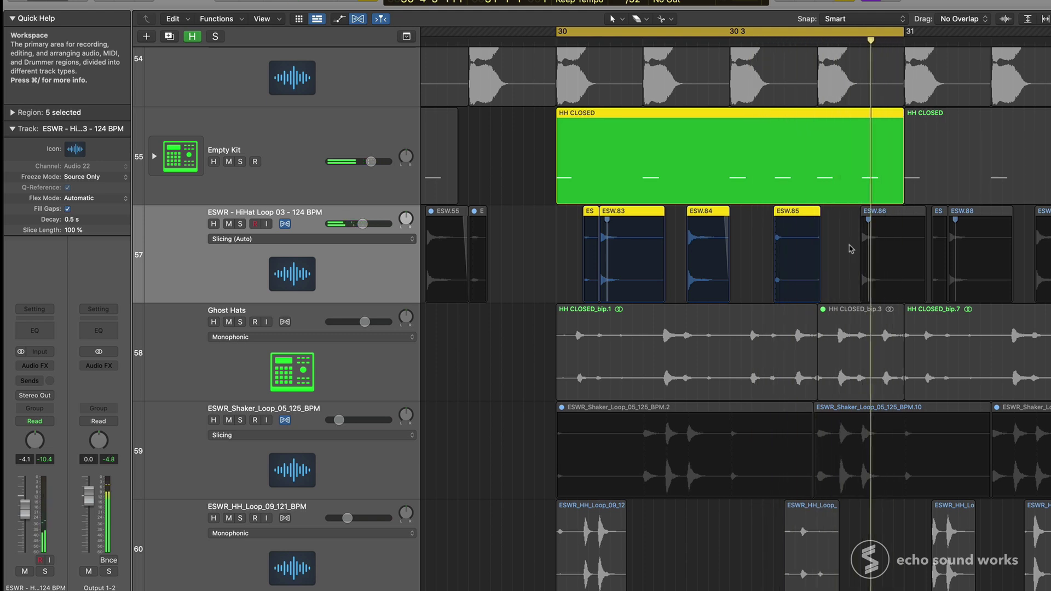
{"action": "left_click", "coordinate": [543, 201]}
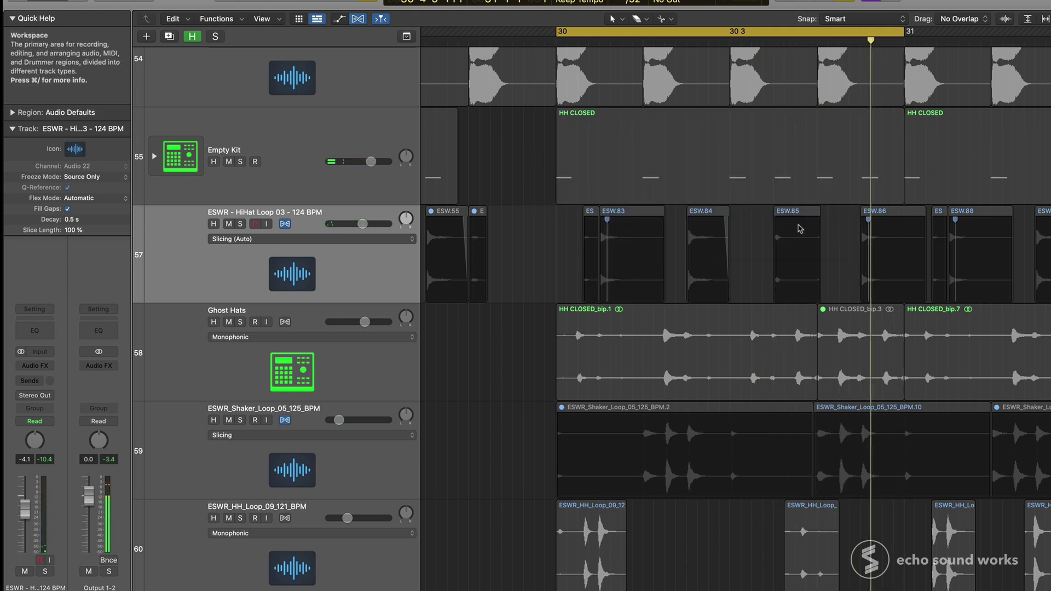
{"action": "left_click_drag", "start_coordinate": [823, 228], "coordinate": [602, 241]}
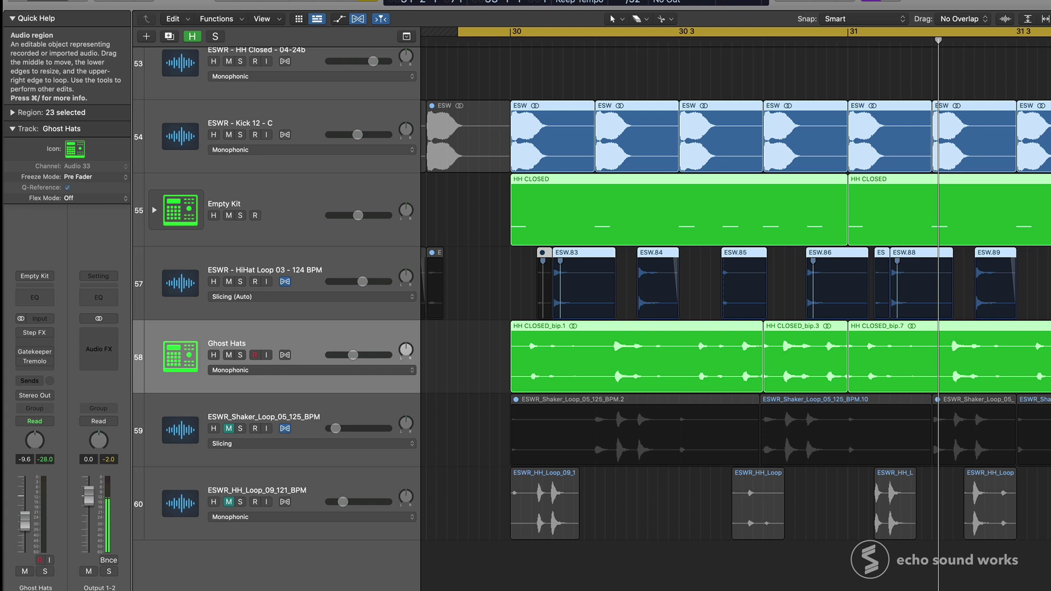
- Select the HH CLOSED and HiHat Loop 03 regions from bar 30 and play them soloed without the Ghost Hats
{"action": "left_click", "coordinate": [452, 356]}
{"action": "left_click", "coordinate": [519, 346]}
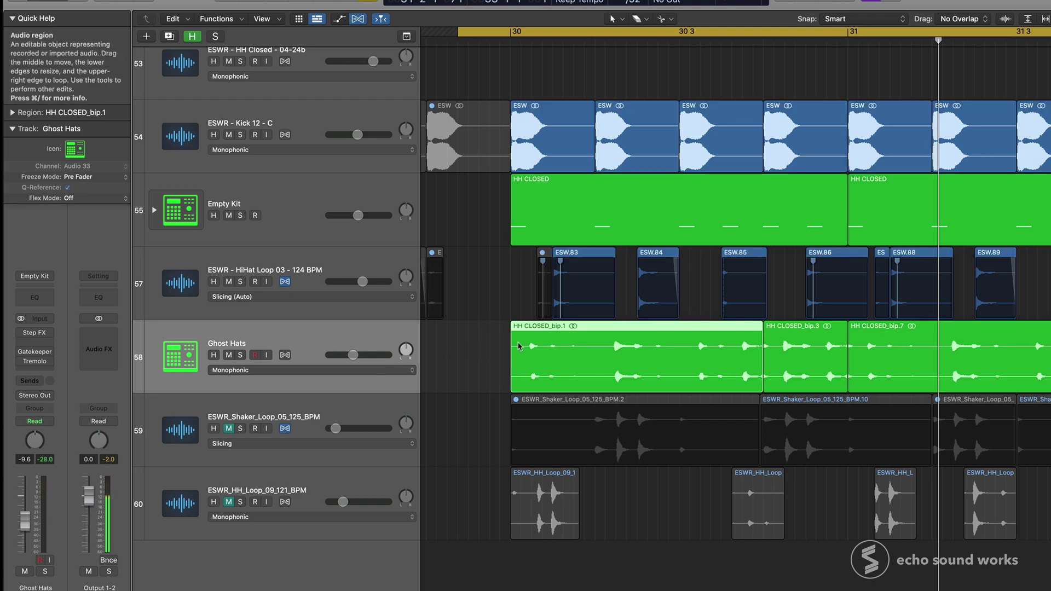
{"action": "left_click_drag", "start_coordinate": [477, 175], "coordinate": [1029, 284]}
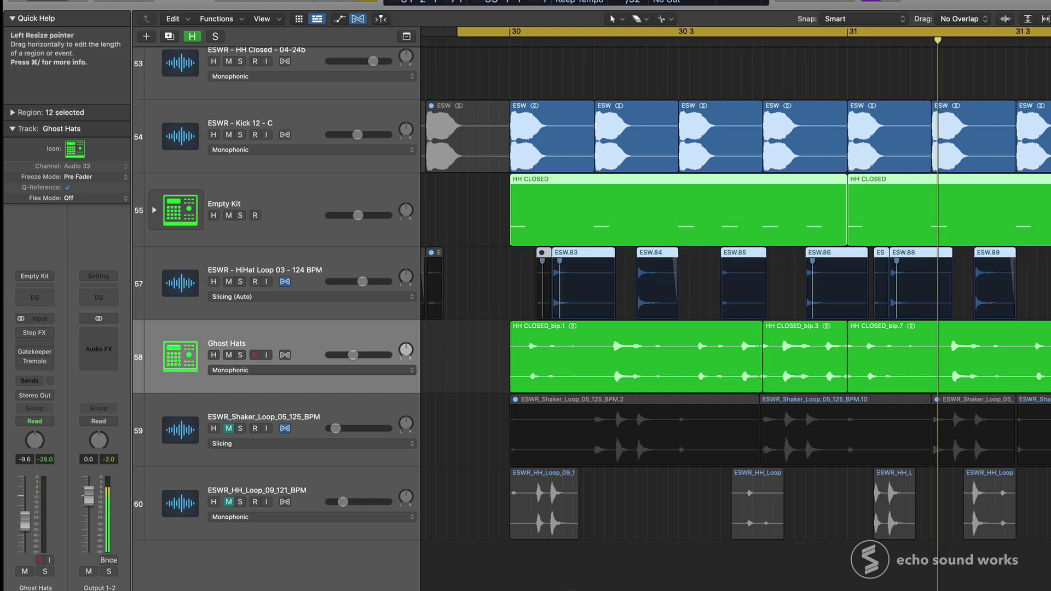
{"action": "key", "text": "shift+space"}
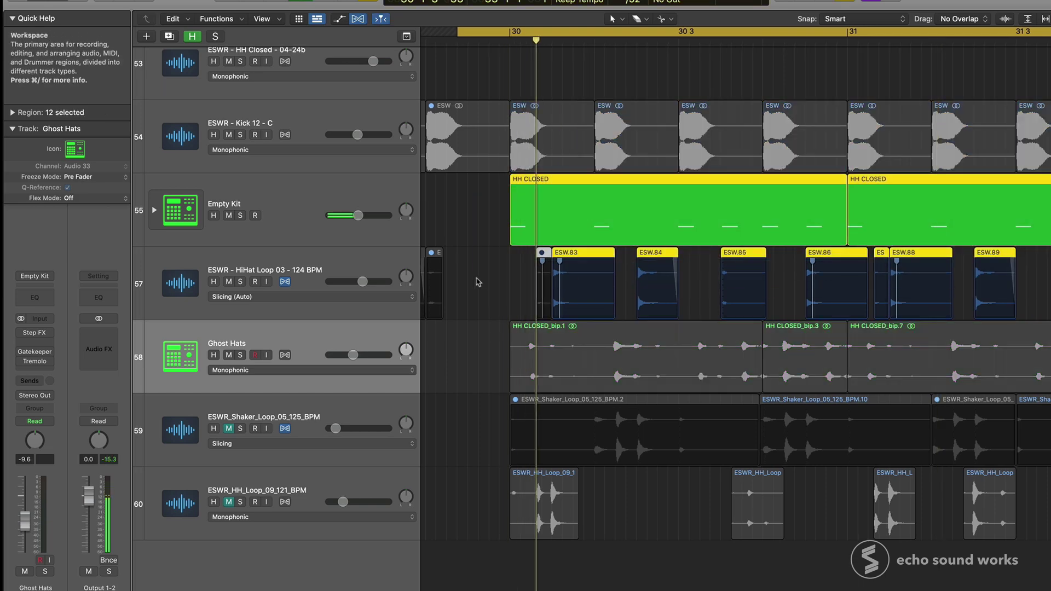
- Play the Ghost Hats regions from bar 30 soloed, and together with the kick, HH CLOSED and HiHat Loop 03 regions
{"action": "key", "text": "ctrl+s"}
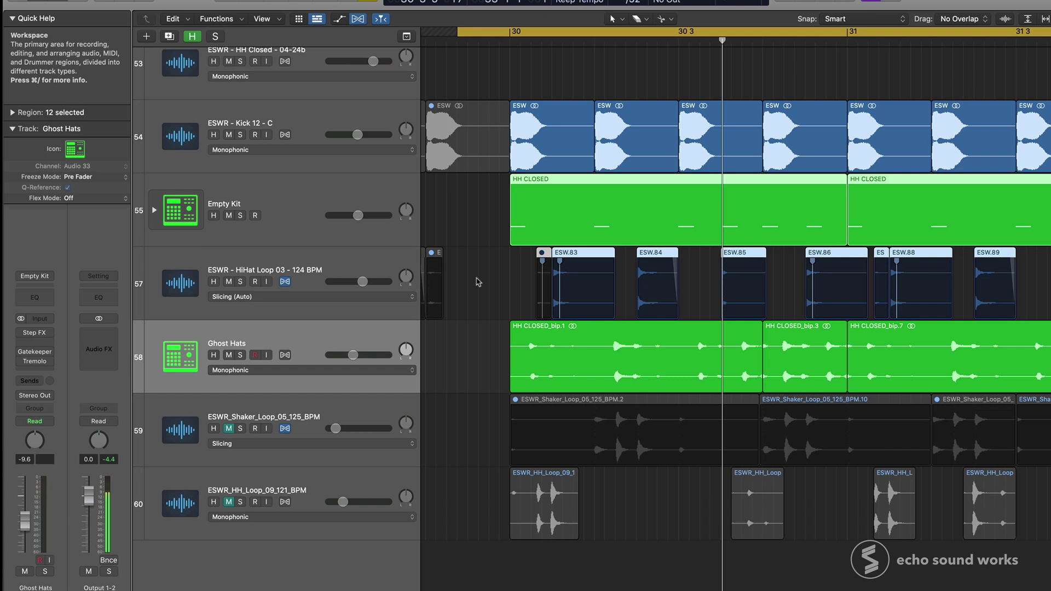
{"action": "left_click", "coordinate": [569, 340]}
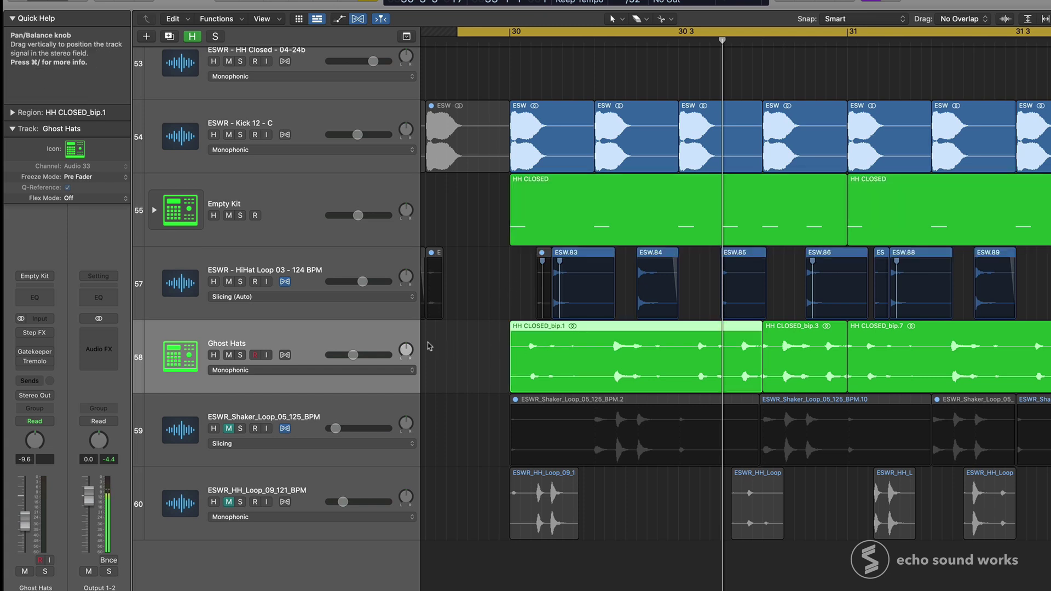
{"action": "left_click_drag", "start_coordinate": [636, 344], "coordinate": [1010, 335]}
{"action": "key", "text": "ctrl+s"}
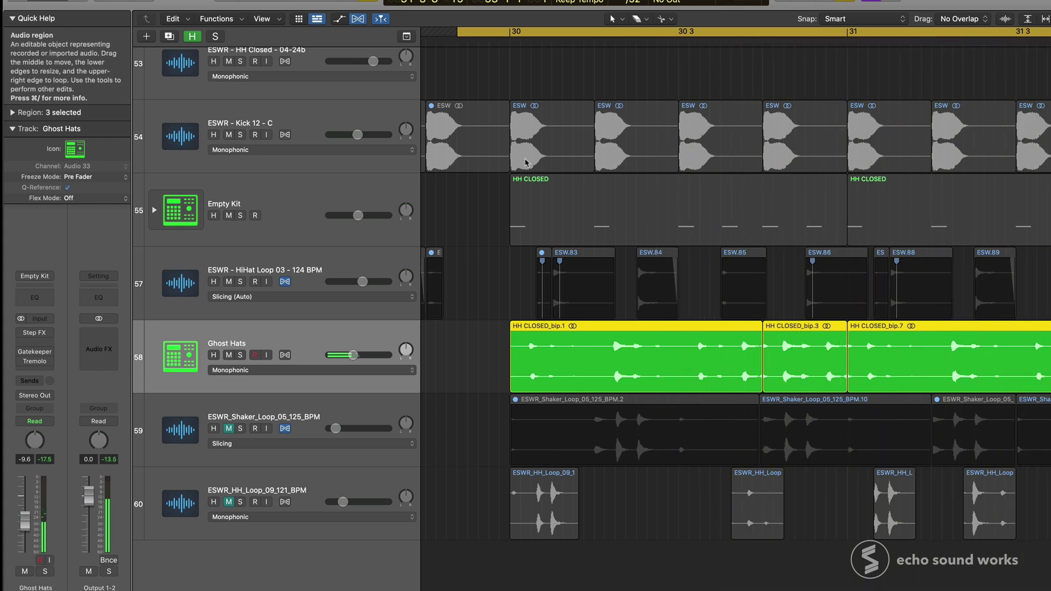
{"action": "left_click_drag", "start_coordinate": [522, 81], "coordinate": [1040, 351]}
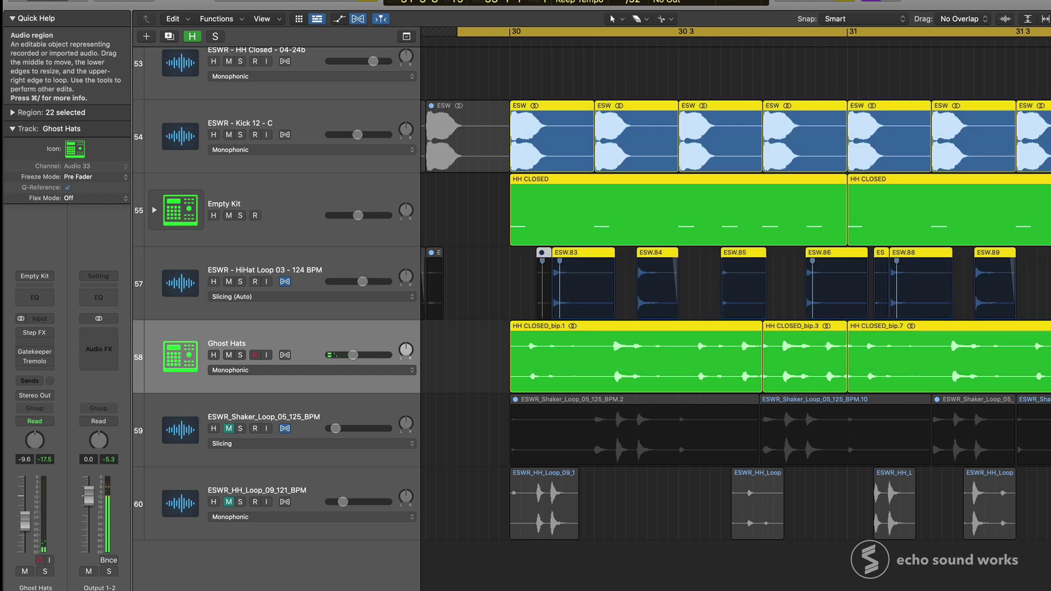
{"action": "key", "text": "space"}
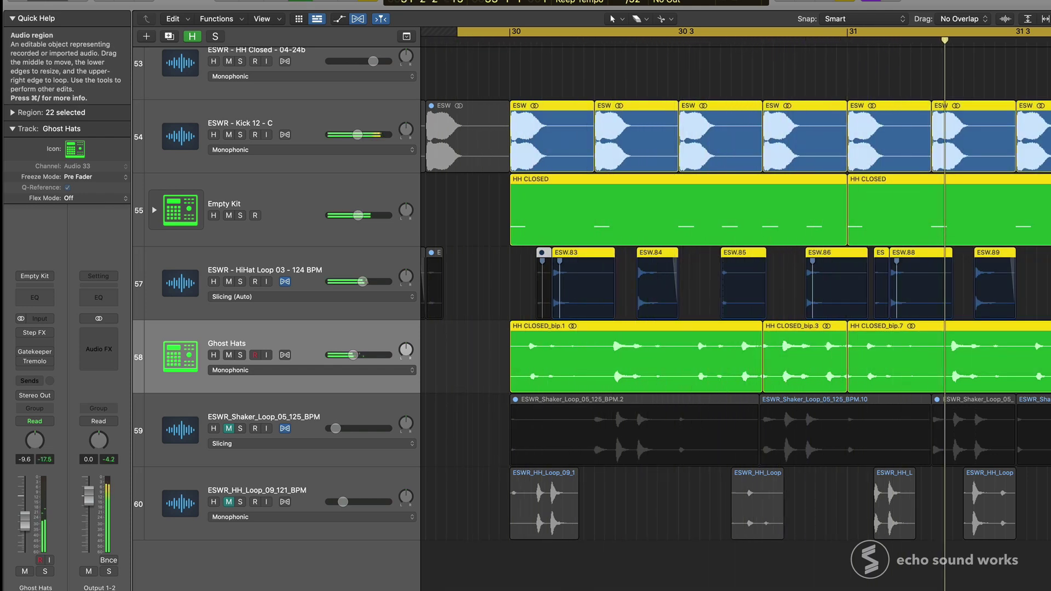
- Select the three Ghost Hats regions from bar 30, turn on the track's Gatekeeper plug-in and bring its whole window into view
{"action": "left_click", "coordinate": [471, 353]}
{"action": "left_click", "coordinate": [525, 356]}
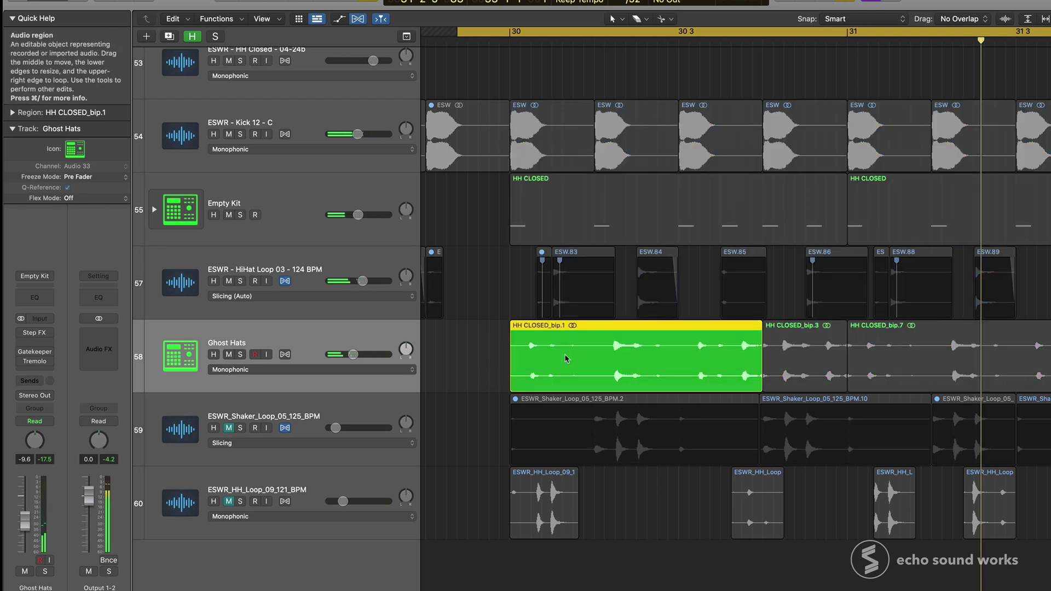
{"action": "left_click_drag", "start_coordinate": [478, 349], "coordinate": [1042, 360]}
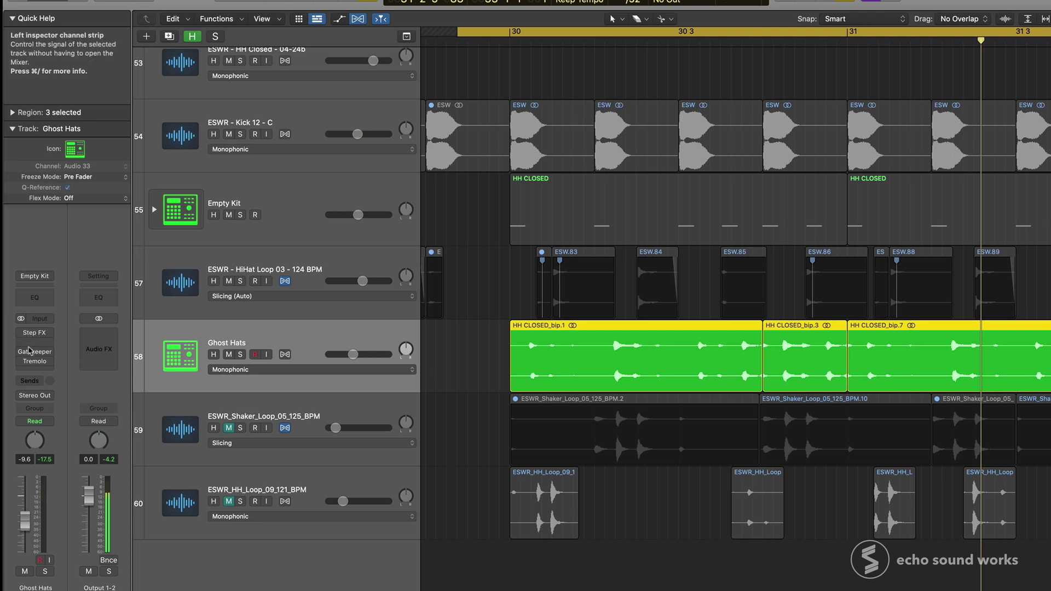
{"action": "mouse_move", "coordinate": [26, 354]}
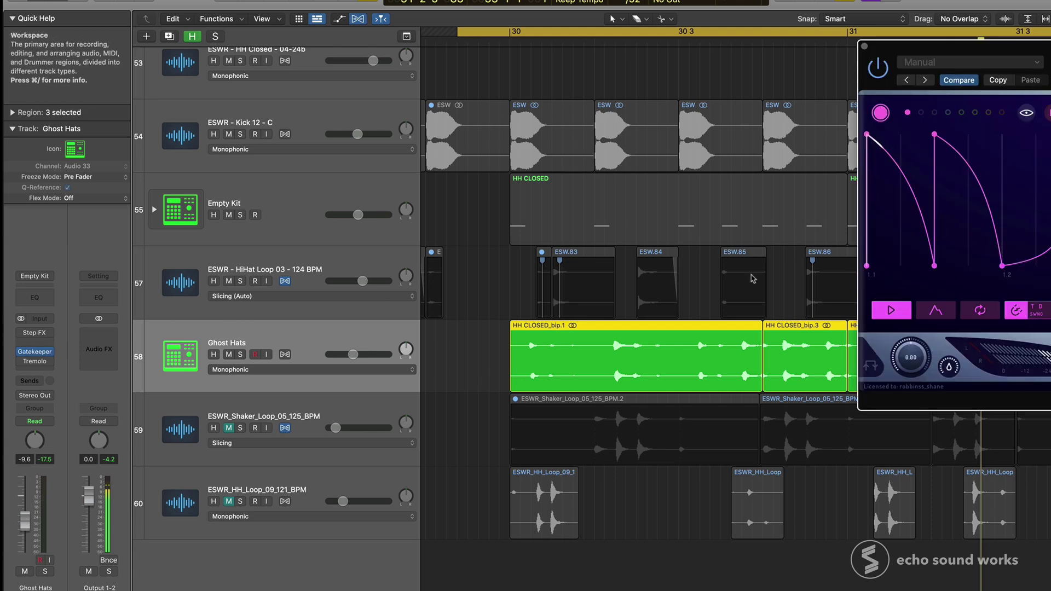
{"action": "left_click_drag", "start_coordinate": [1040, 52], "coordinate": [492, 7]}
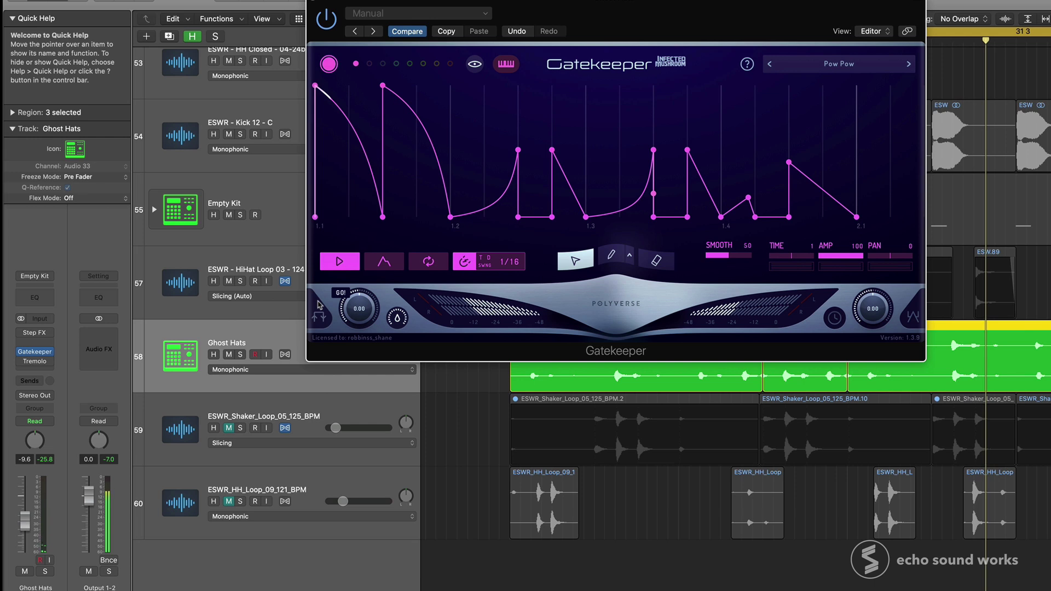
- Bypass Gatekeeper on the Ghost Hats track, turn it back on and close its window
{"action": "left_click", "coordinate": [326, 19]}
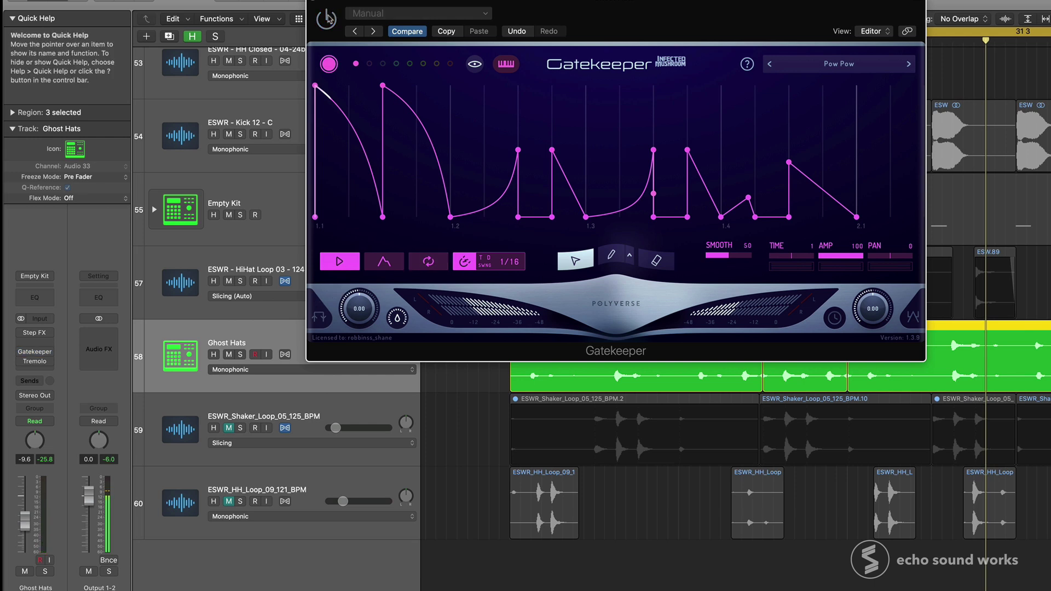
{"action": "left_click", "coordinate": [326, 18]}
{"action": "left_click", "coordinate": [313, 1]}
- Select the regions of bars 30 and 31 from the kick track down to HH Loop 09 and play them soloed
{"action": "left_click_drag", "start_coordinate": [483, 77], "coordinate": [940, 489]}
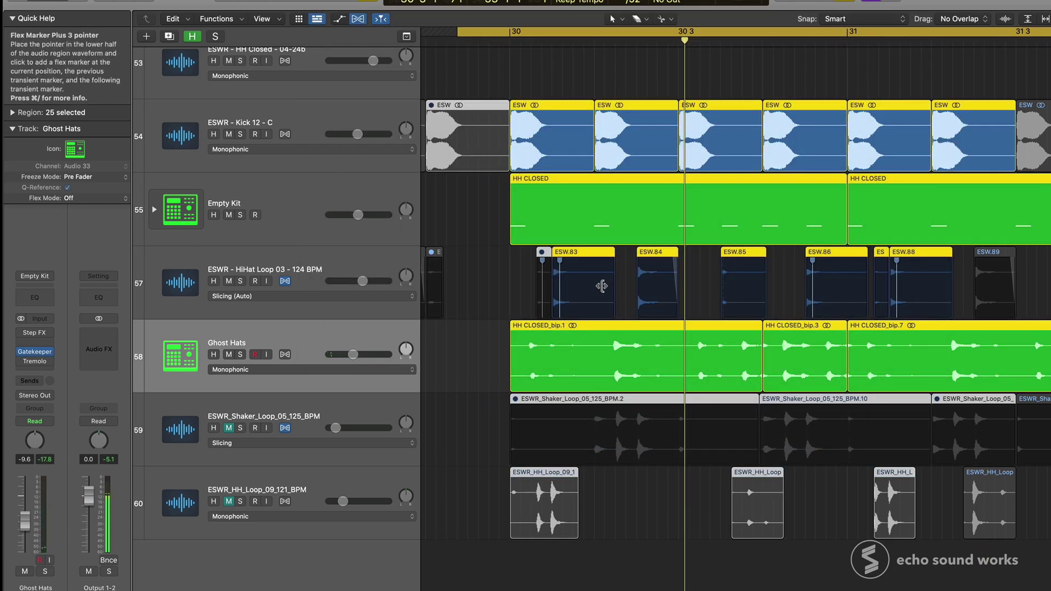
{"action": "key", "text": "space"}
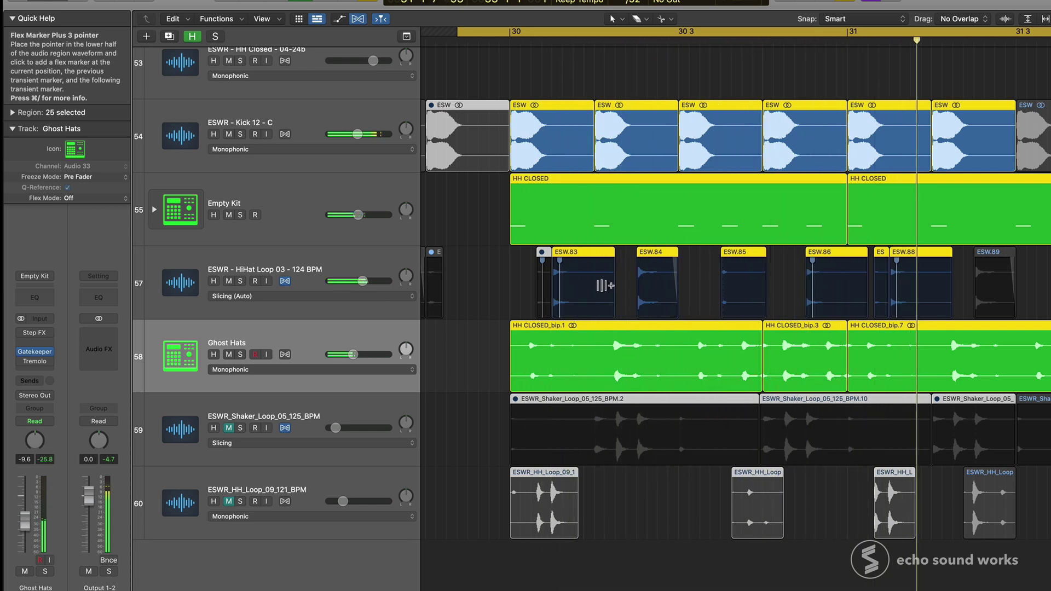
{"action": "key", "text": "space"}
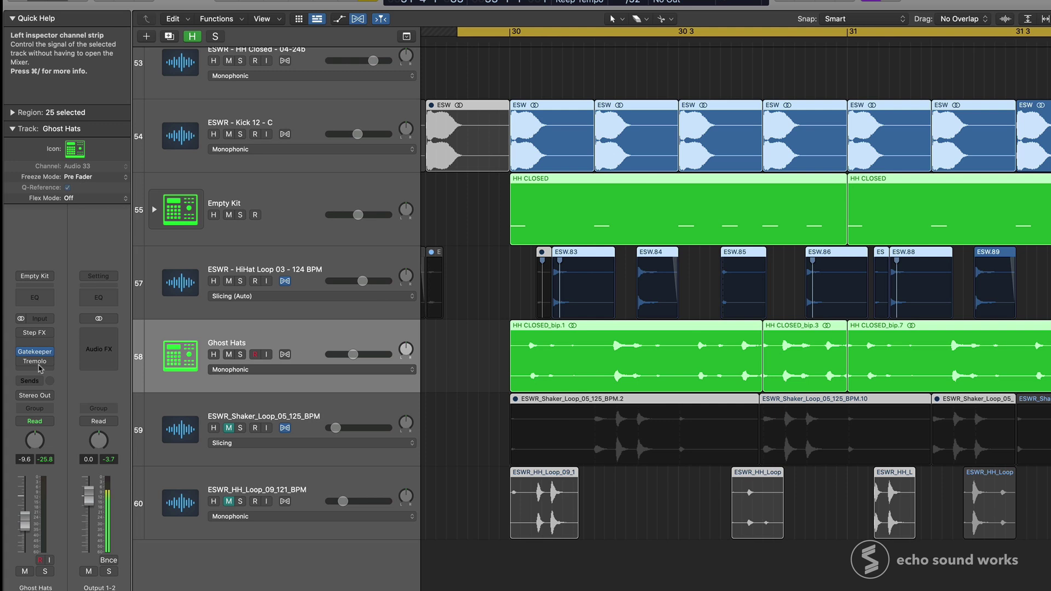
- Turn on the Tremolo plug-in on the Ghost Hats track and play the track's regions soloed
{"action": "left_click", "coordinate": [34, 361]}
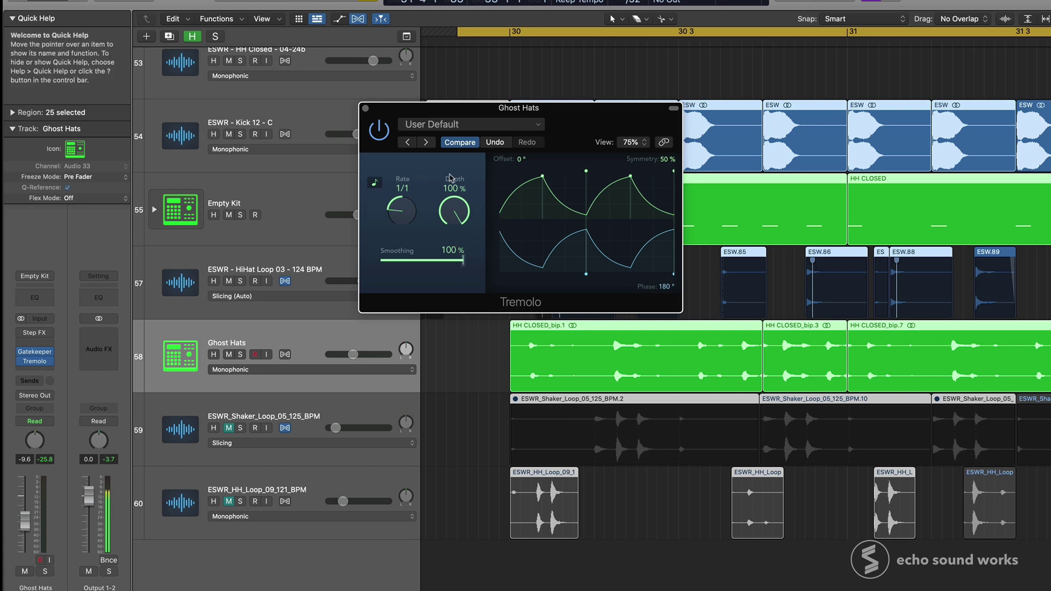
{"action": "left_click", "coordinate": [366, 109]}
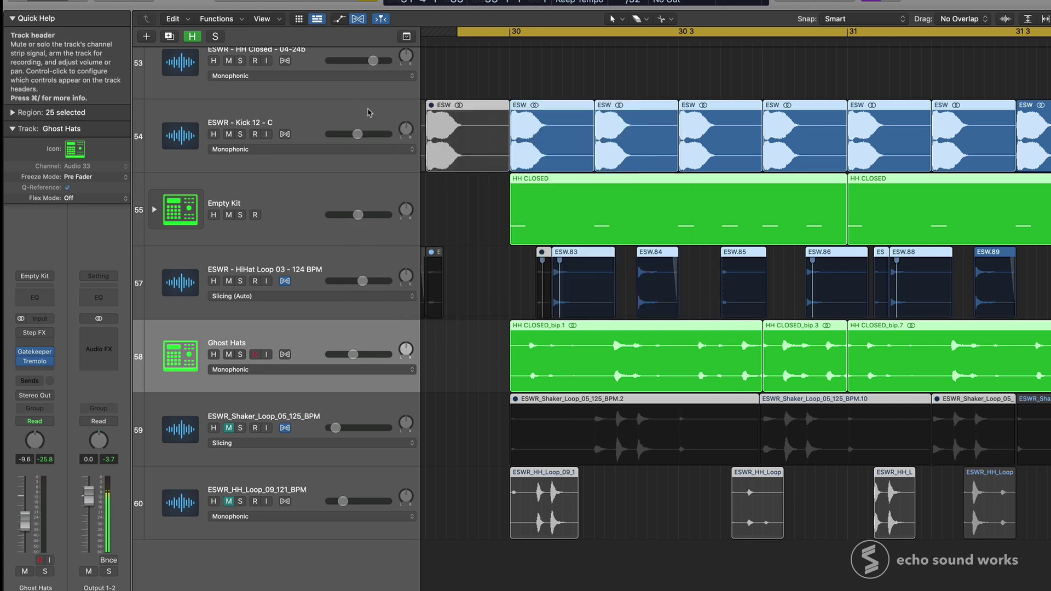
{"action": "left_click", "coordinate": [958, 353]}
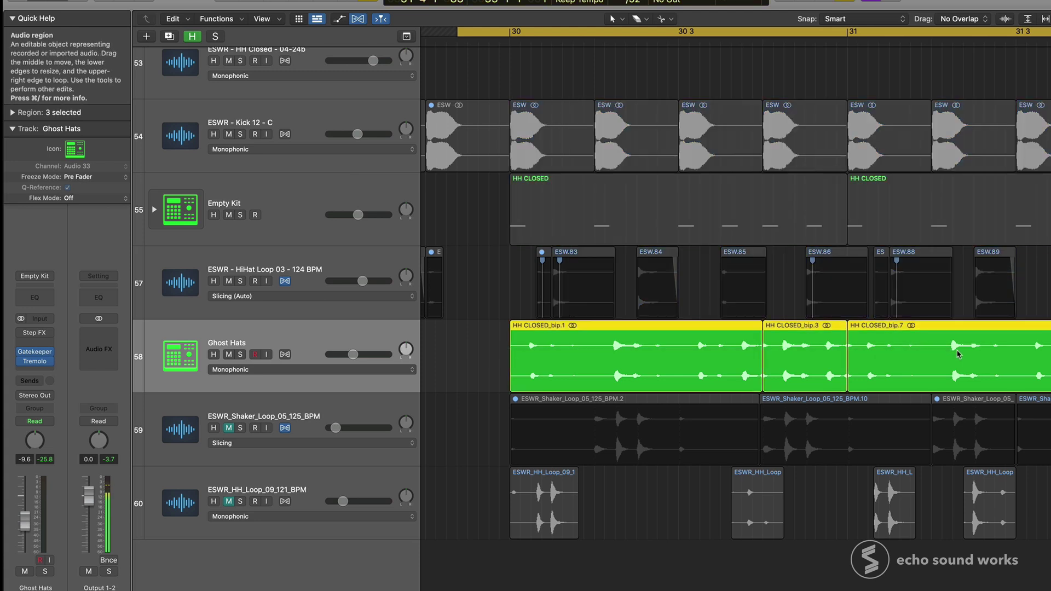
{"action": "key", "text": "space"}
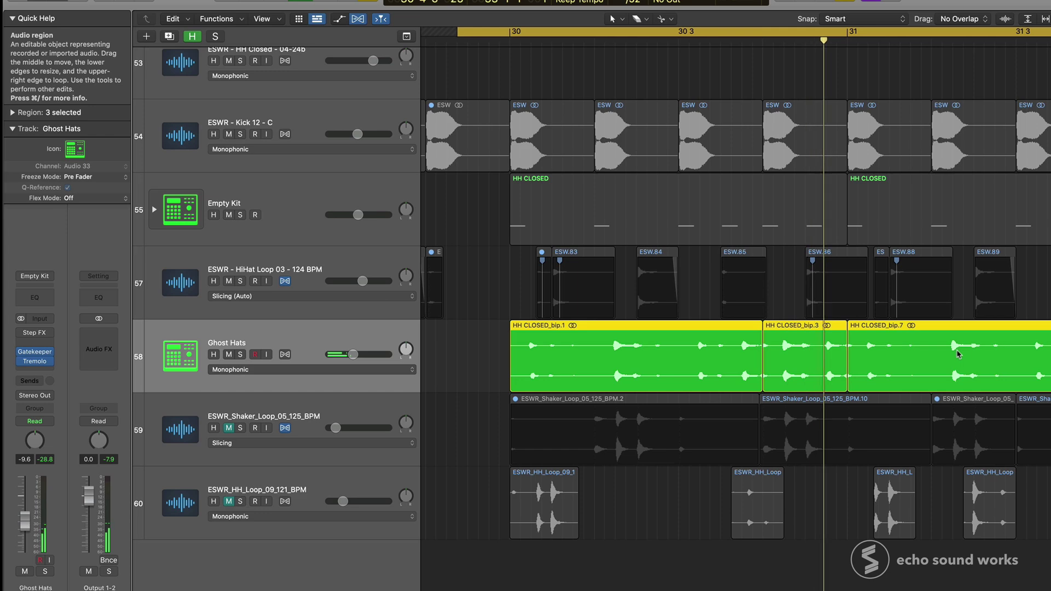
{"action": "key", "text": "space"}
{"action": "key", "text": "ctrl+s"}
- Select all regions from bar 30 on, from the kick down to the last loop track, and play them
{"action": "left_click_drag", "start_coordinate": [498, 77], "coordinate": [1049, 502]}
{"action": "key", "text": "space"}
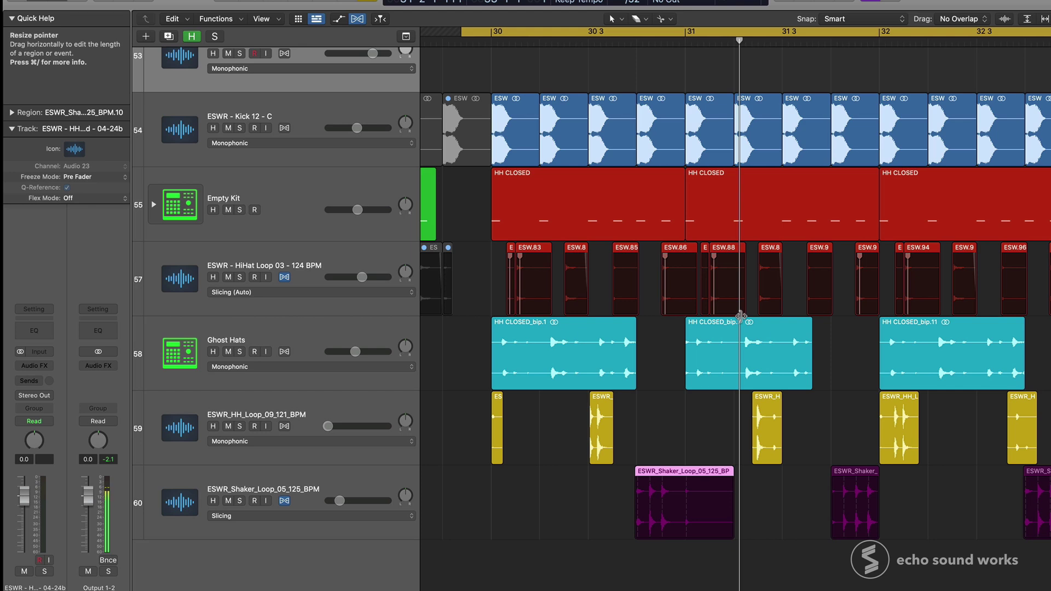
- Extend the first Shaker Loop 05 region back to bar 30 and forward until it meets the next shaker region
{"action": "scroll", "coordinate": [572, 424], "scroll_direction": "down", "scroll_amount": 1}
{"action": "left_click", "coordinate": [548, 520]}
{"action": "left_click_drag", "start_coordinate": [636, 534], "coordinate": [495, 534]}
{"action": "scroll", "coordinate": [711, 523], "scroll_direction": "down", "scroll_amount": 2}
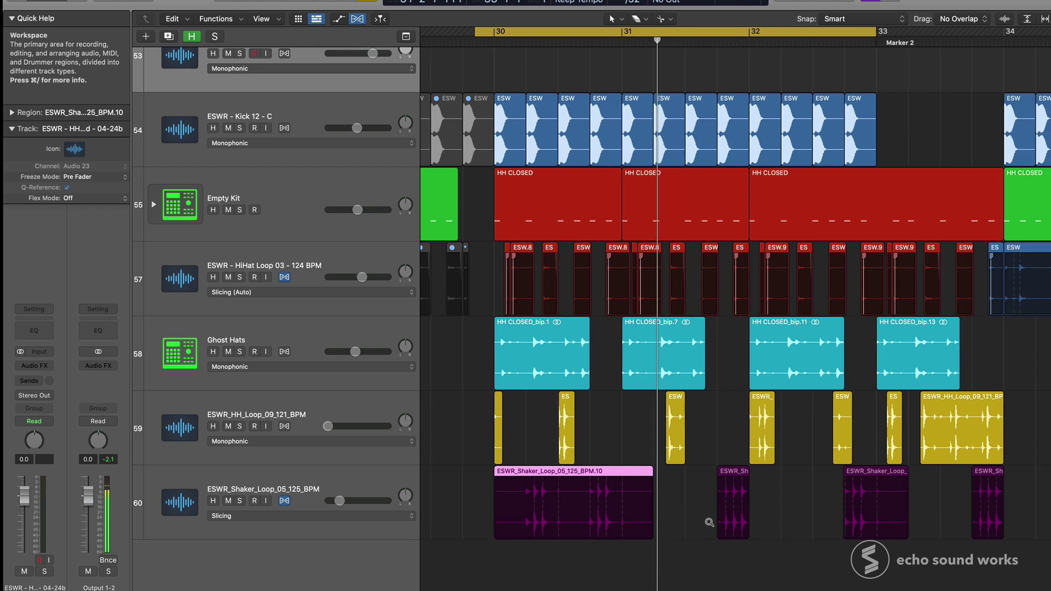
{"action": "left_click", "coordinate": [656, 533]}
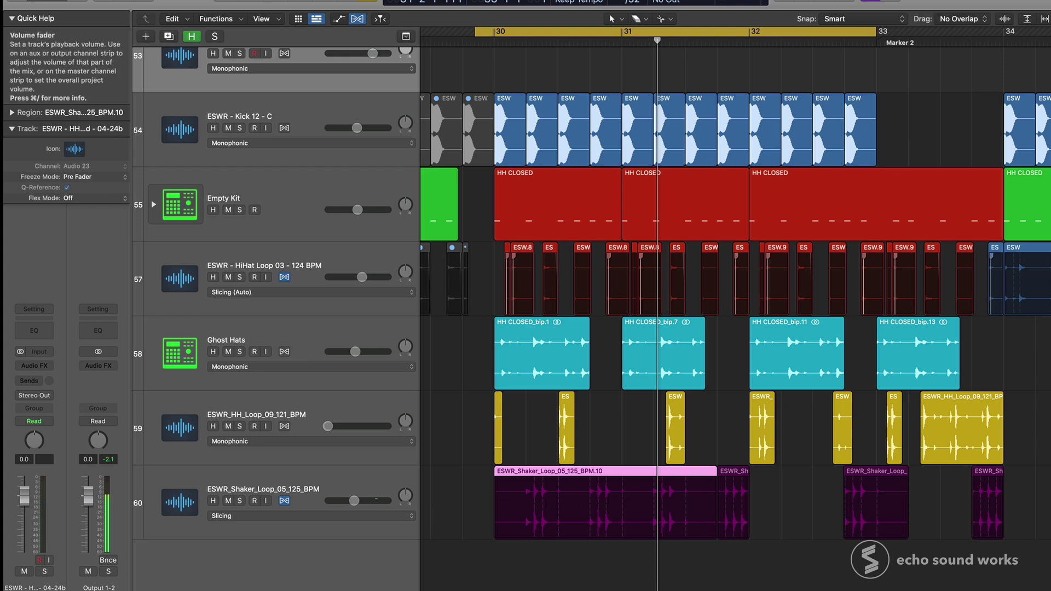
- Select all Shaker Loop 05 regions between bars 30 and 34 and play them soloed
{"action": "left_click_drag", "start_coordinate": [452, 497], "coordinate": [1041, 518]}
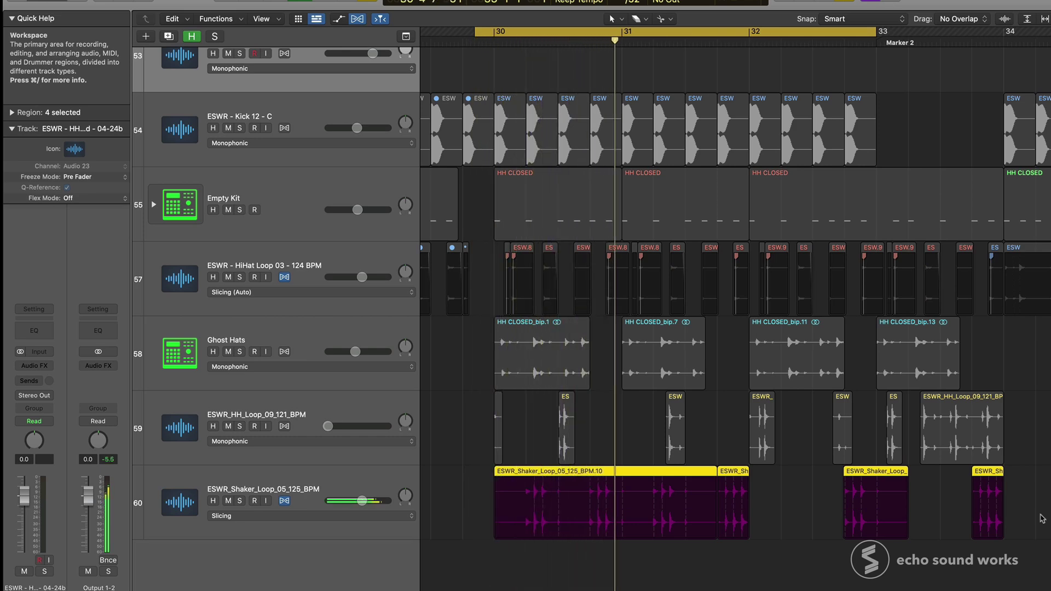
{"action": "key", "text": "space"}
{"action": "key", "text": "ctrl+s"}
- Undo the extension of the first Shaker Loop 05 region
{"action": "key", "text": "super+z"}
{"action": "key", "text": "super+z"}
{"action": "key", "text": "super+z"}
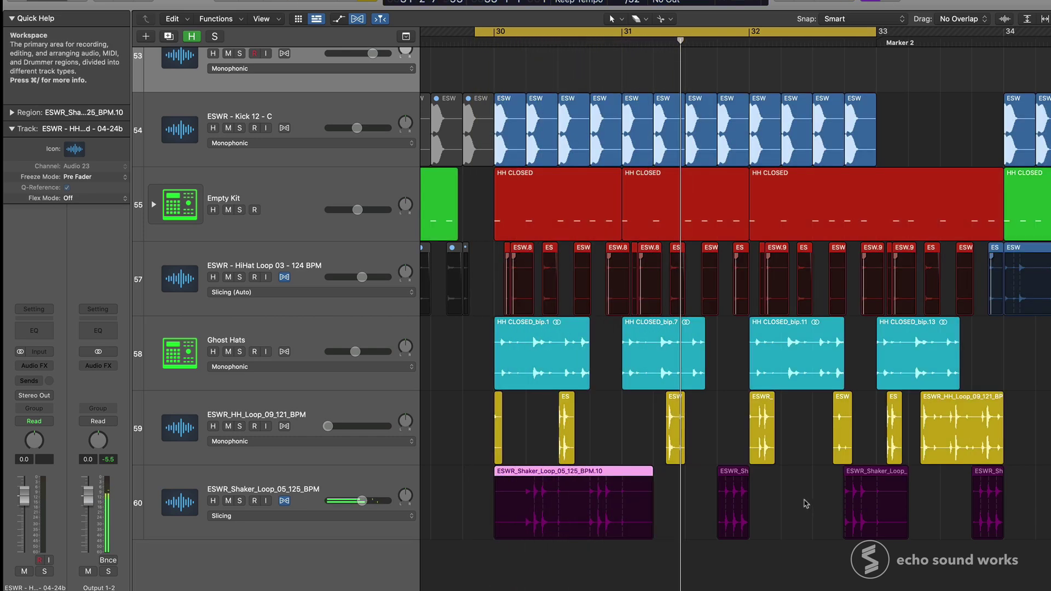
{"action": "left_click", "coordinate": [530, 480]}
- Color the HH CLOSED and HiHat Loop 03 regions from bar 30 to bar 34 red
{"action": "left_click_drag", "start_coordinate": [463, 200], "coordinate": [972, 289]}
{"action": "key", "text": "alt+c"}
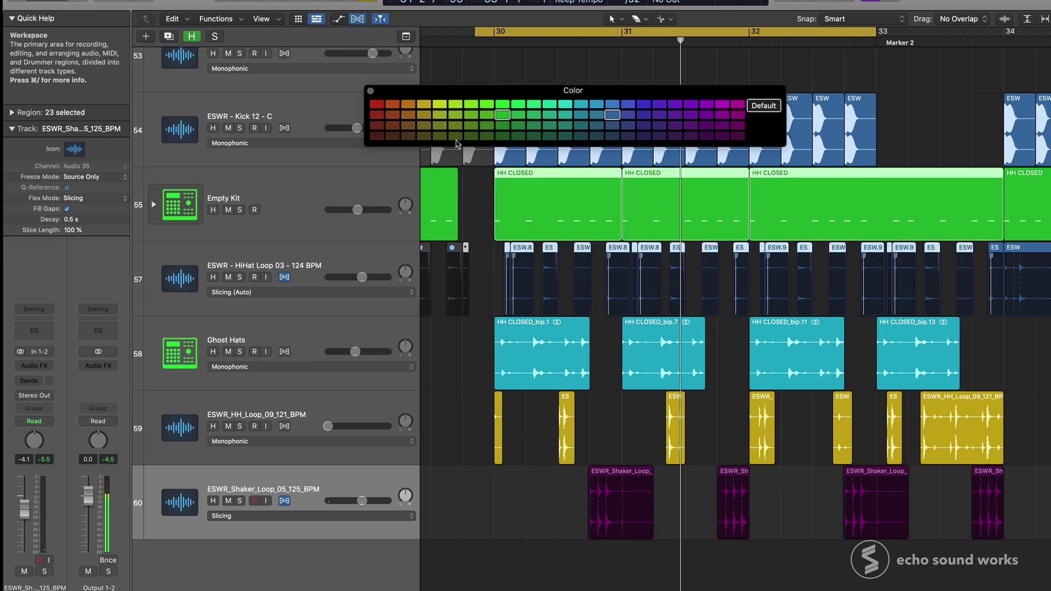
{"action": "left_click", "coordinate": [382, 103]}
{"action": "left_click", "coordinate": [371, 91]}
- Extend the cycle range past bar 33 and play the full groove of kick, hats, ghost hats and loops from bar 30
{"action": "left_click_drag", "start_coordinate": [460, 346], "coordinate": [1049, 546]}
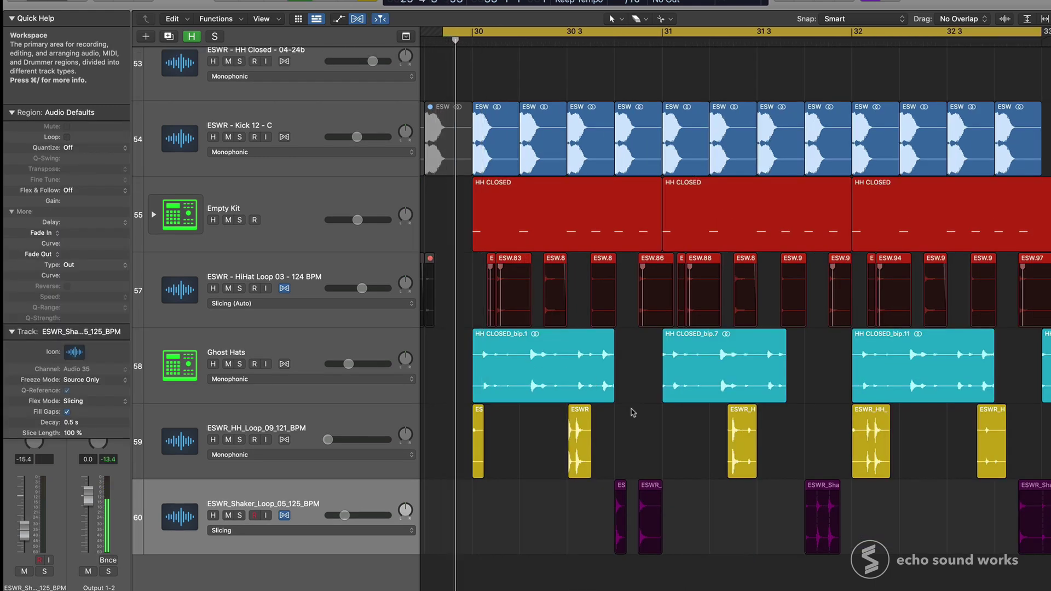
{"action": "left_click_drag", "start_coordinate": [1043, 31], "coordinate": [1050, 31]}
{"action": "key", "text": "super+Right"}
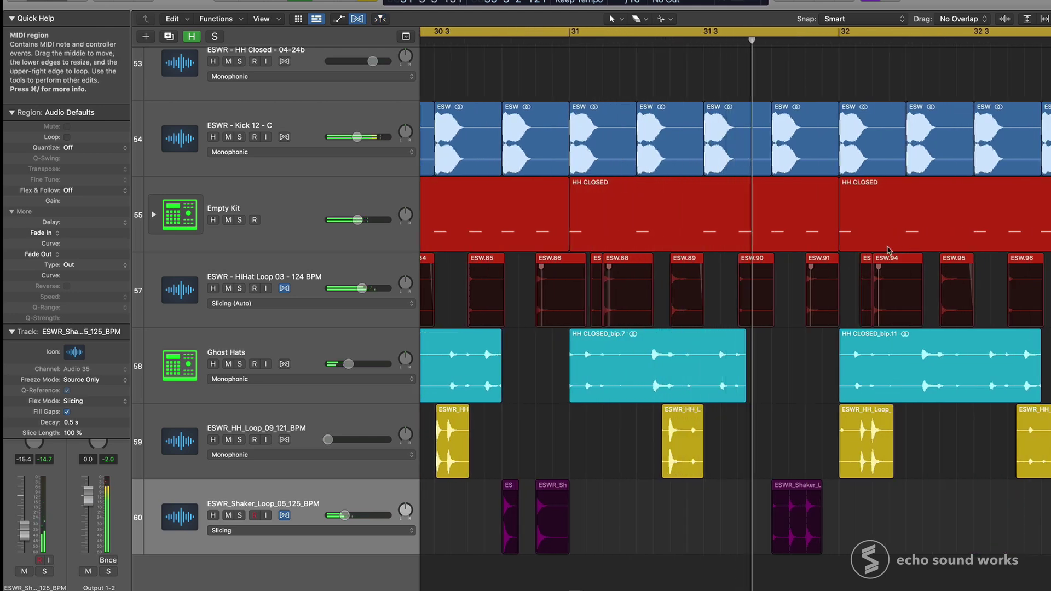
{"action": "scroll", "coordinate": [889, 263], "scroll_direction": "right", "scroll_amount": 1}
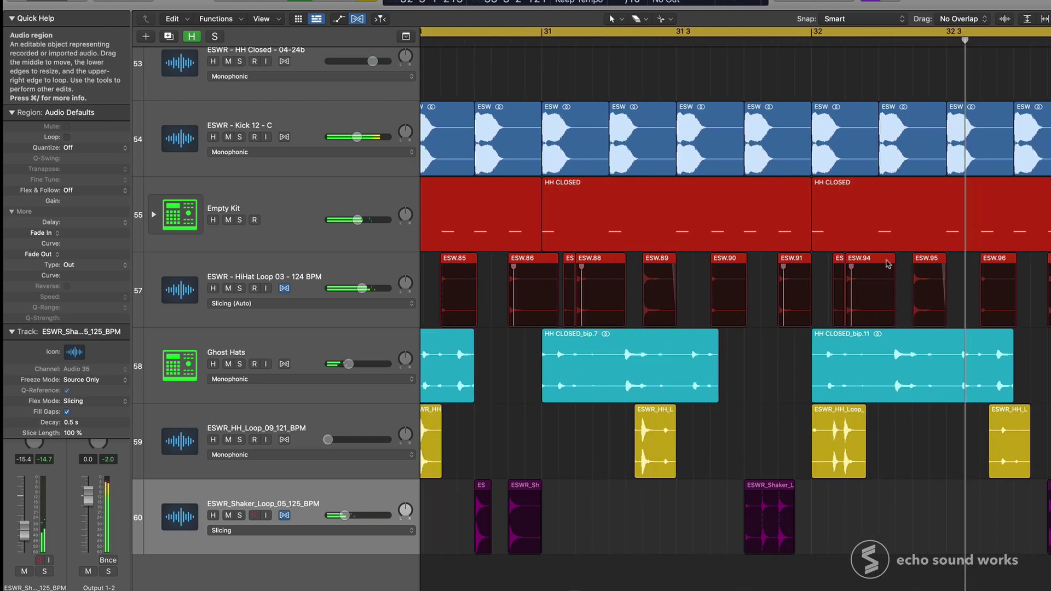
{"action": "scroll", "coordinate": [879, 328], "scroll_direction": "right", "scroll_amount": 8}
{"action": "scroll", "coordinate": [877, 338], "scroll_direction": "right", "scroll_amount": 1}
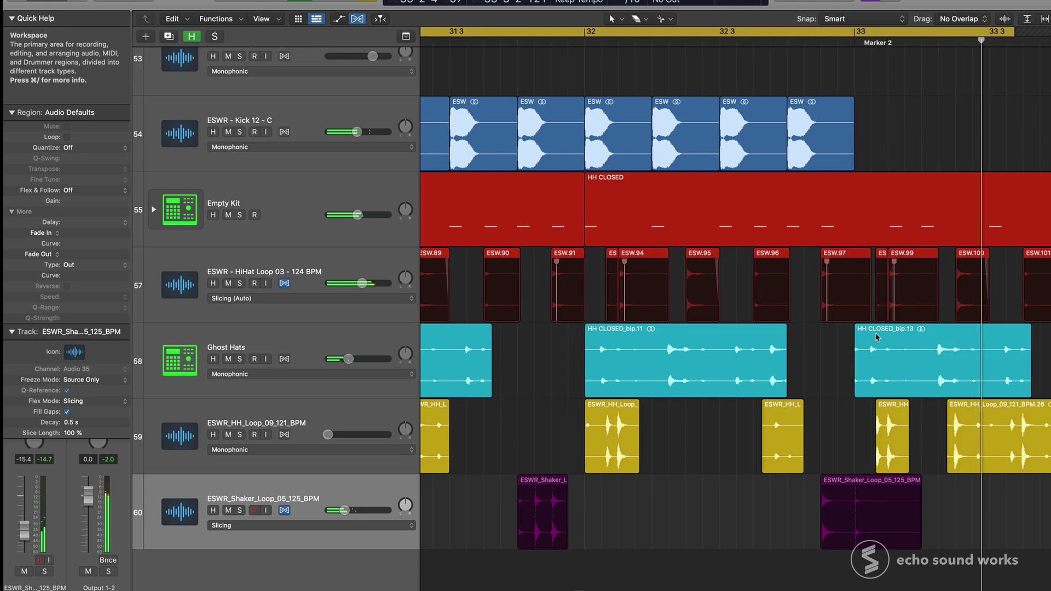